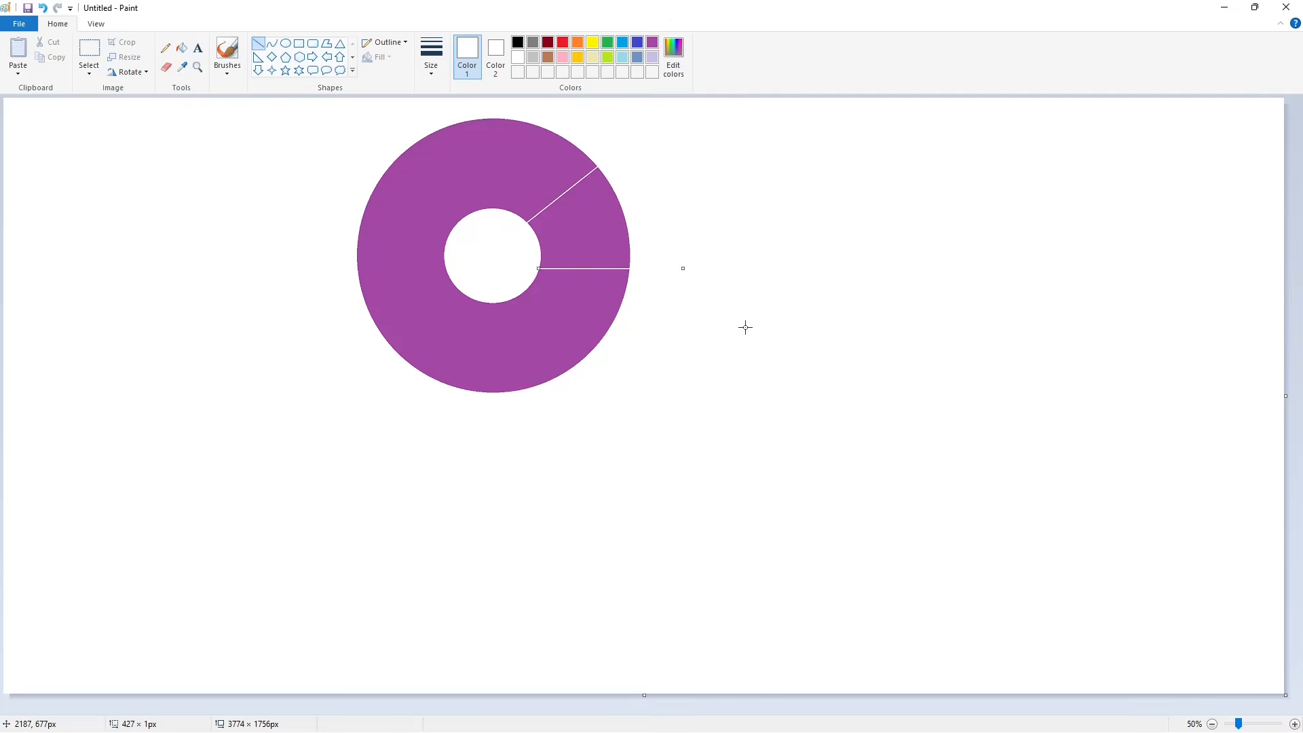
# Fill the ring's wedge white to open the C, and place a copy of the C in the canvas's lower-right corner
pyautogui.click(181, 50)
pyautogui.click(580, 217)
pyautogui.click(89, 51)
pyautogui.moveTo(291, 103); pyautogui.dragTo(760, 488)
pyautogui.hotkey('ctrl', 'c')
pyautogui.hotkey('ctrl', 'v')
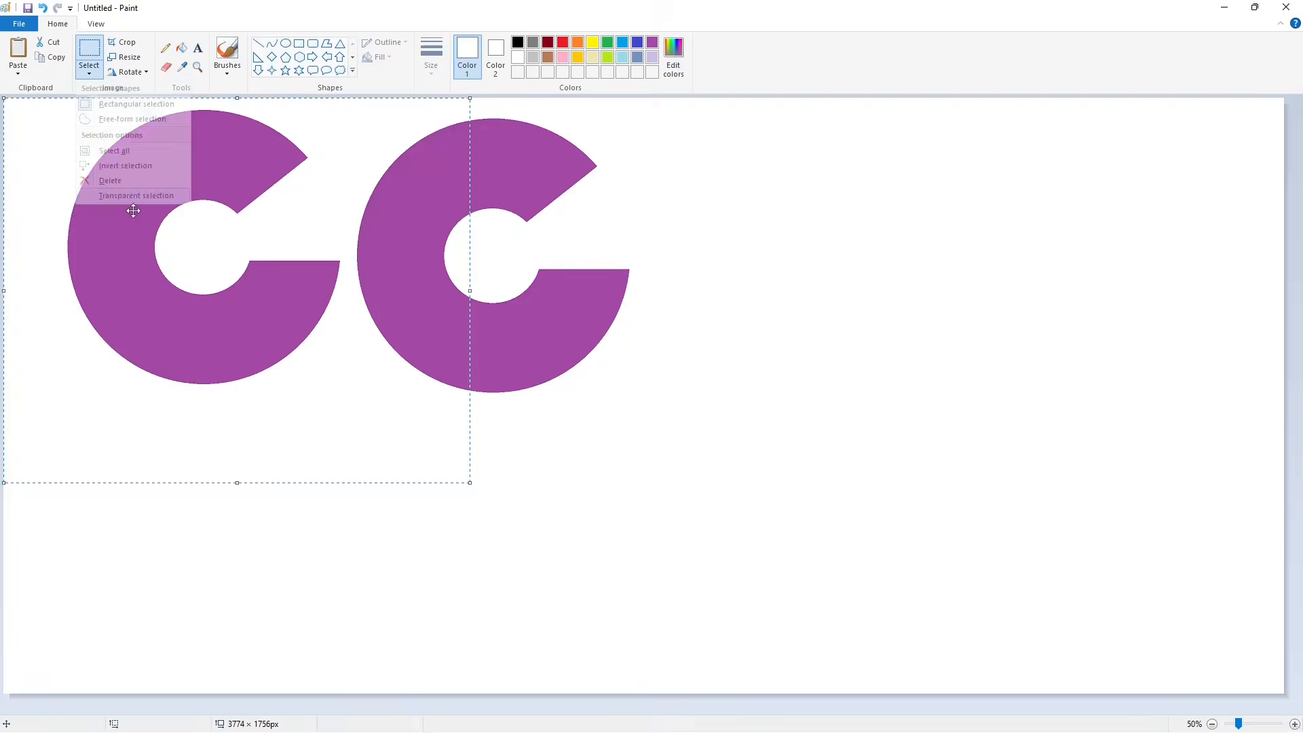
pyautogui.moveTo(137, 214); pyautogui.dragTo(1074, 512)
# Draw the outline of a block letter N to the right of the upper C with black straight lines
pyautogui.click(258, 43)
pyautogui.click(518, 42)
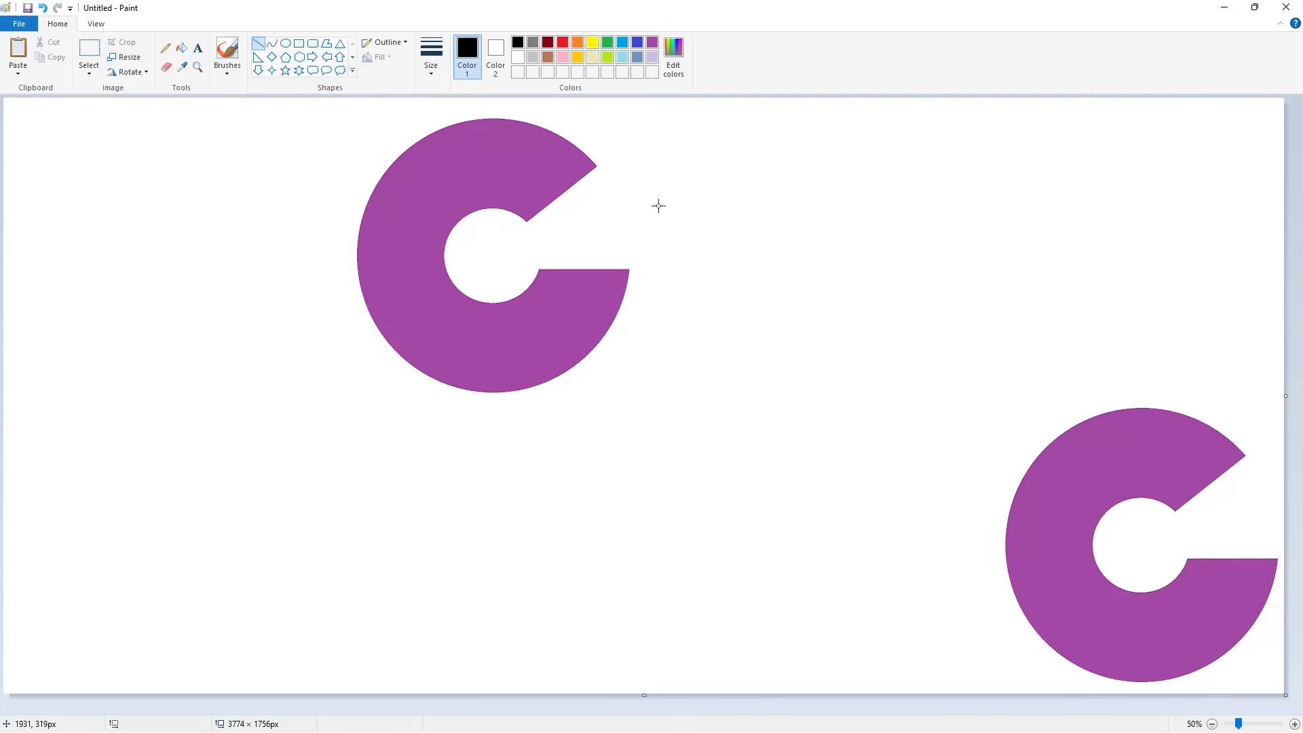
pyautogui.moveTo(636, 179); pyautogui.dragTo(663, 385)
pyautogui.moveTo(636, 181)
pyautogui.mouseDown()
pyautogui.moveTo(778, 279)
pyautogui.moveTo(794, 276)
pyautogui.mouseUp()
pyautogui.moveTo(672, 419)
pyautogui.mouseDown()
pyautogui.moveTo(714, 416)
pyautogui.moveTo(713, 311)
pyautogui.moveTo(873, 422)
pyautogui.mouseUp()
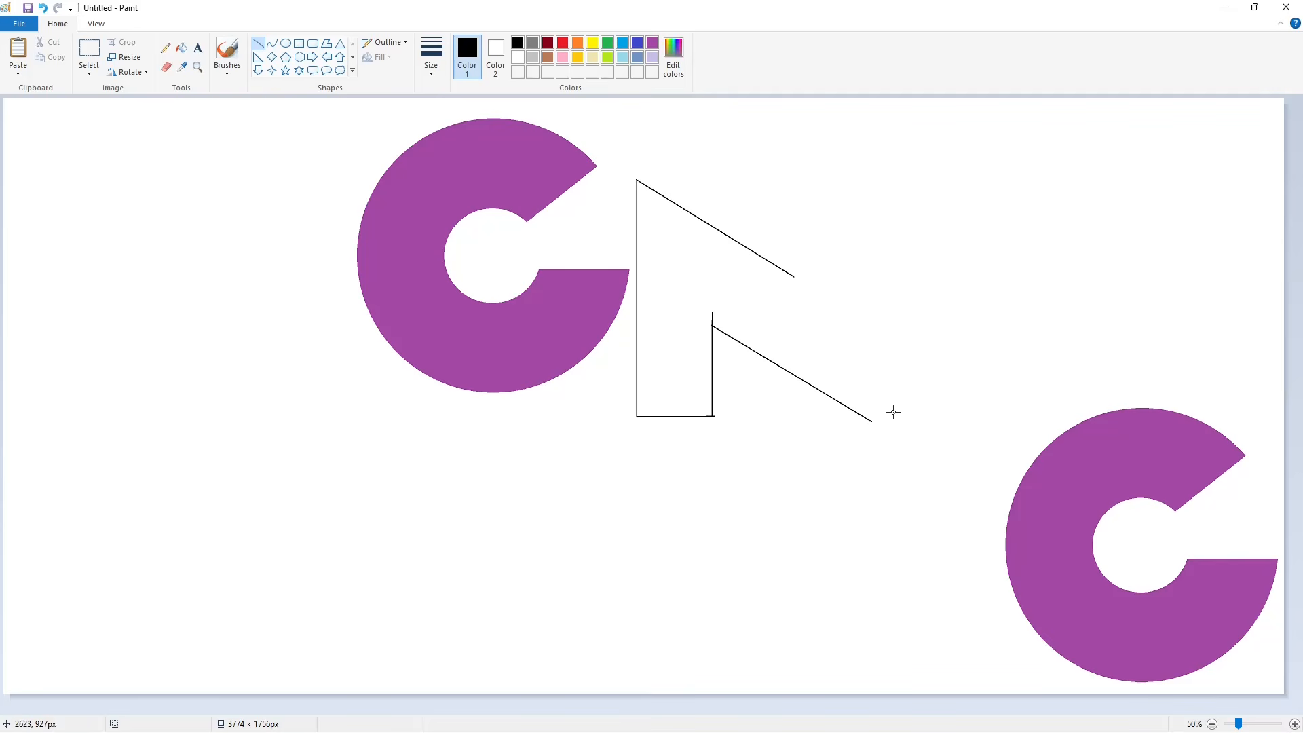
pyautogui.moveTo(795, 279)
pyautogui.mouseDown()
pyautogui.moveTo(795, 177)
pyautogui.moveTo(875, 177)
pyautogui.moveTo(871, 422)
pyautogui.mouseUp()
pyautogui.click(908, 396)
pyautogui.click(181, 47)
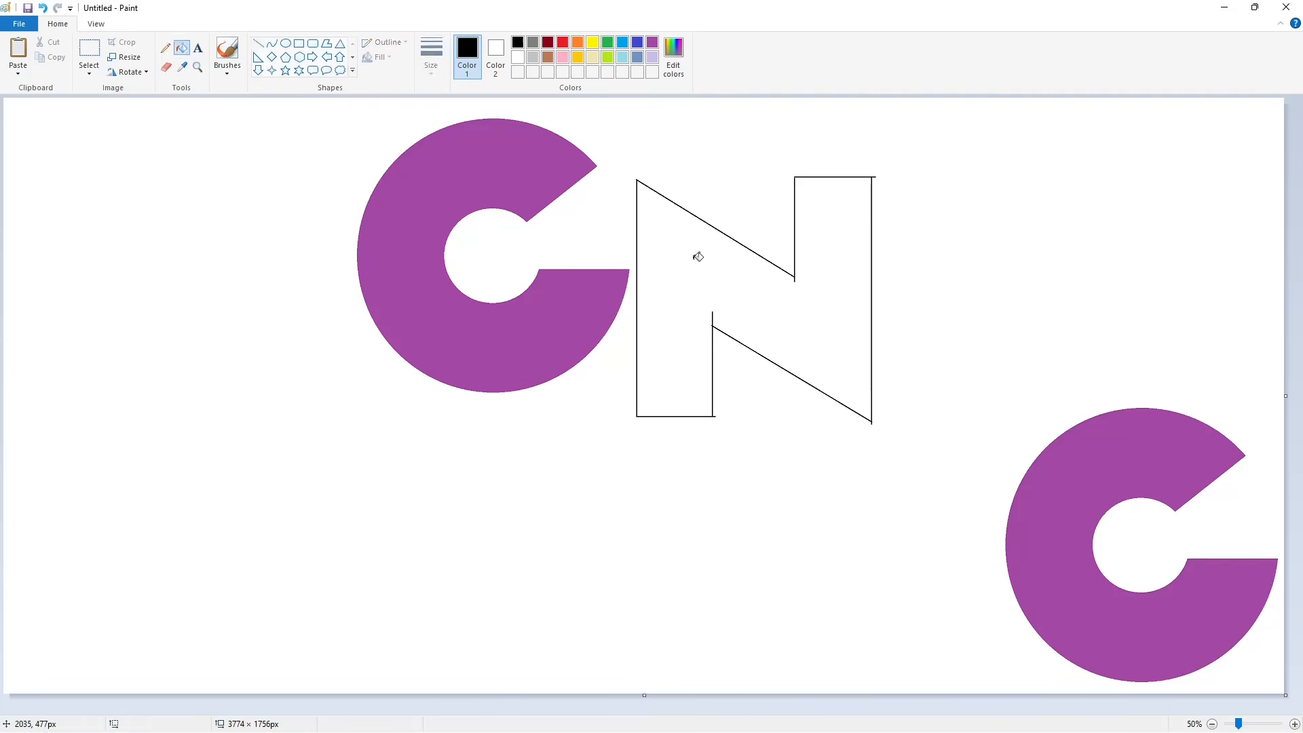
pyautogui.click(698, 256)
pyautogui.hotkey('ctrl', 'z')
# Close the gap in the N's outline at the right stem's upper-left corner and fill the letter black
pyautogui.click(1294, 725)
pyautogui.hscroll(10, 1010, 676)
pyautogui.scroll(-2, 1011, 664)
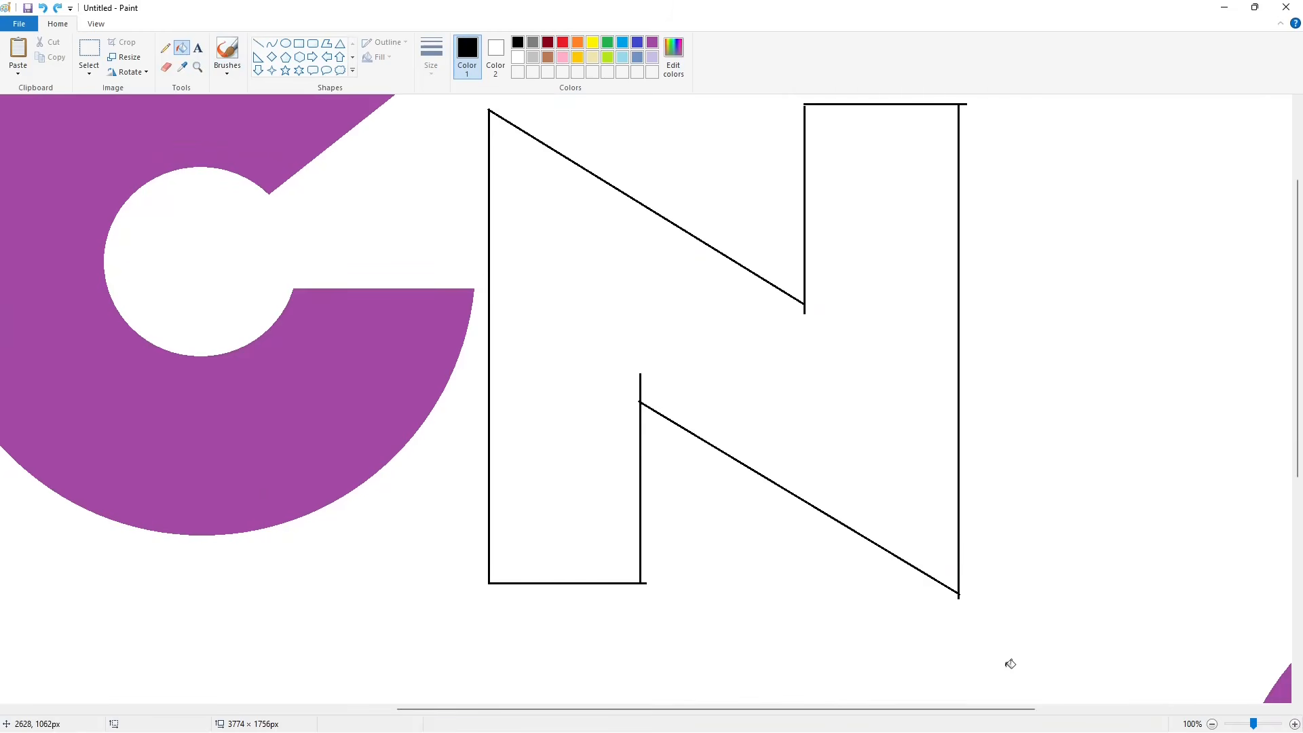
pyautogui.click(258, 43)
pyautogui.moveTo(804, 105); pyautogui.dragTo(805, 120)
pyautogui.click(864, 162)
pyautogui.click(181, 47)
pyautogui.click(608, 249)
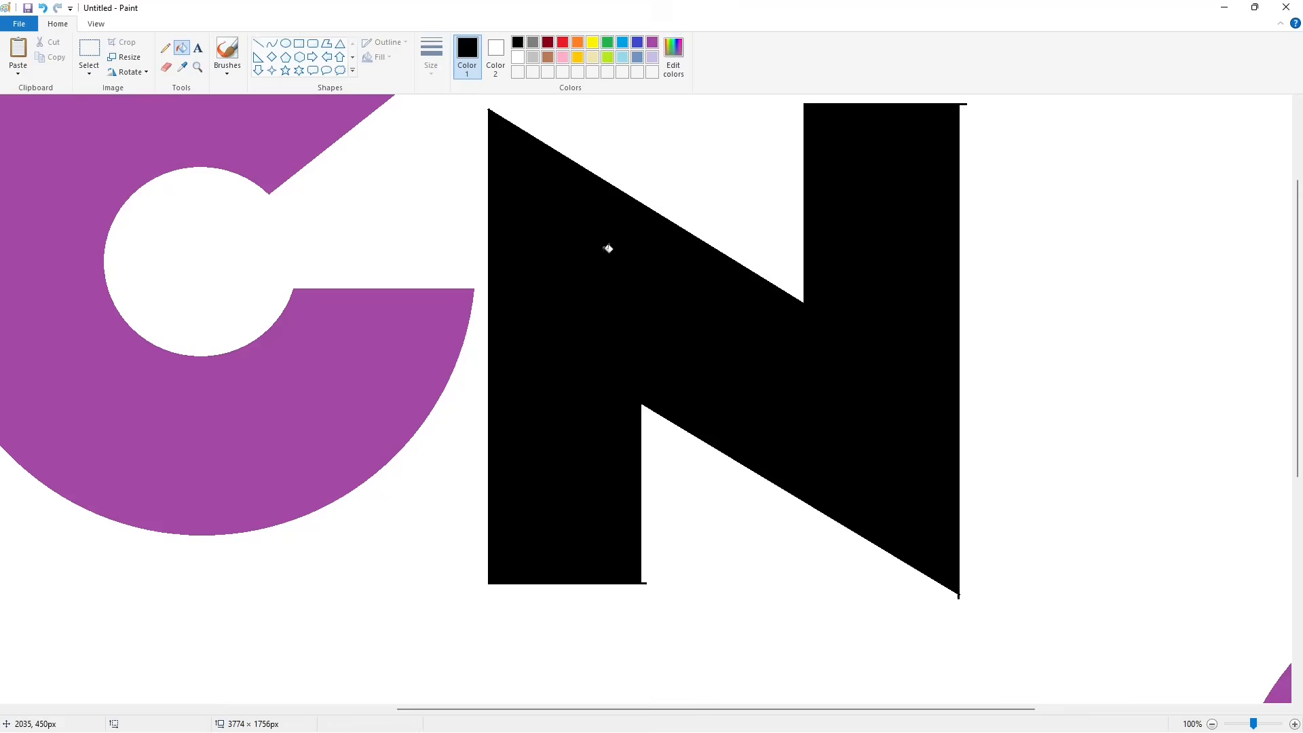
# Trim the stray line ends at the N's corners with short white lines
pyautogui.click(258, 43)
pyautogui.click(518, 57)
pyautogui.scroll(2, 1048, 305)
pyautogui.scroll(-4, 948, 449)
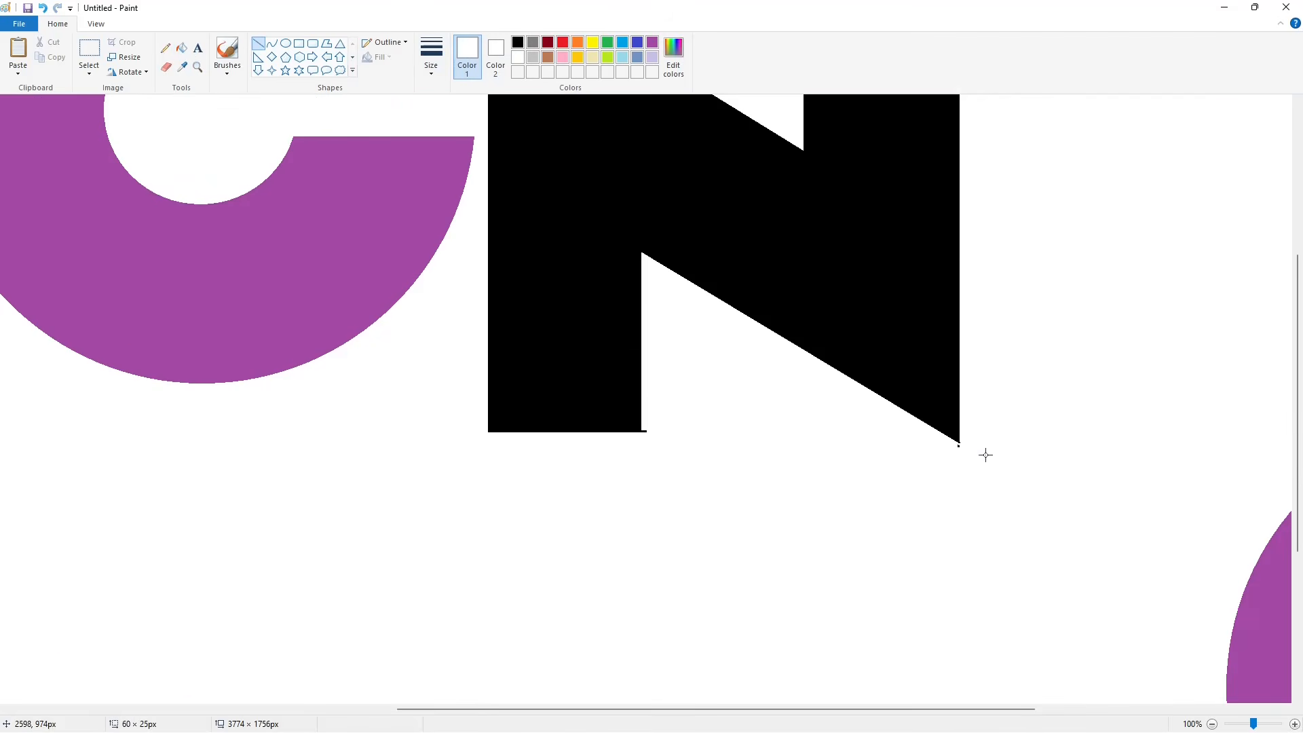
pyautogui.moveTo(960, 427); pyautogui.dragTo(960, 456)
pyautogui.click(181, 48)
pyautogui.scroll(4, 772, 426)
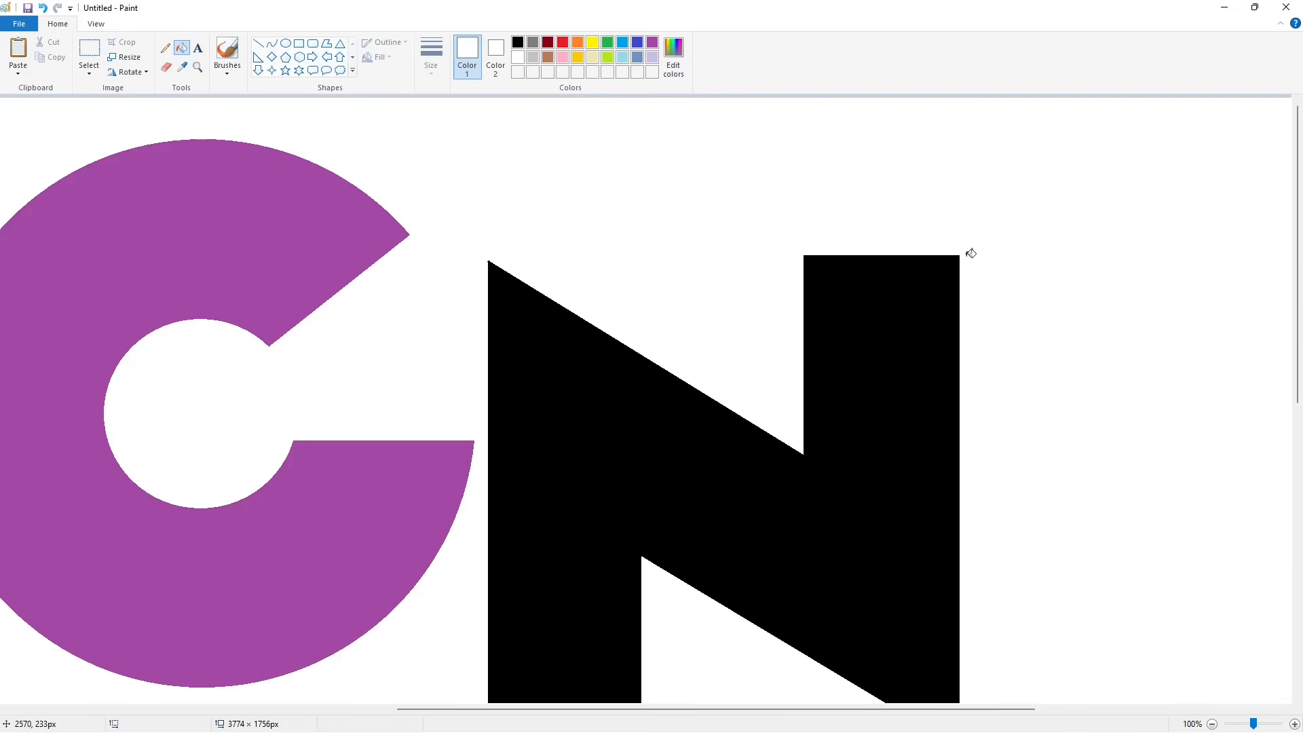
pyautogui.scroll(-2, 791, 292)
pyautogui.scroll(2, 518, 201)
pyautogui.click(259, 43)
pyautogui.moveTo(483, 279)
pyautogui.mouseDown()
pyautogui.moveTo(483, 236)
pyautogui.moveTo(480, 250)
pyautogui.mouseUp()
pyautogui.click(920, 438)
# Fill the black N with the same purple as the C
pyautogui.click(1212, 724)
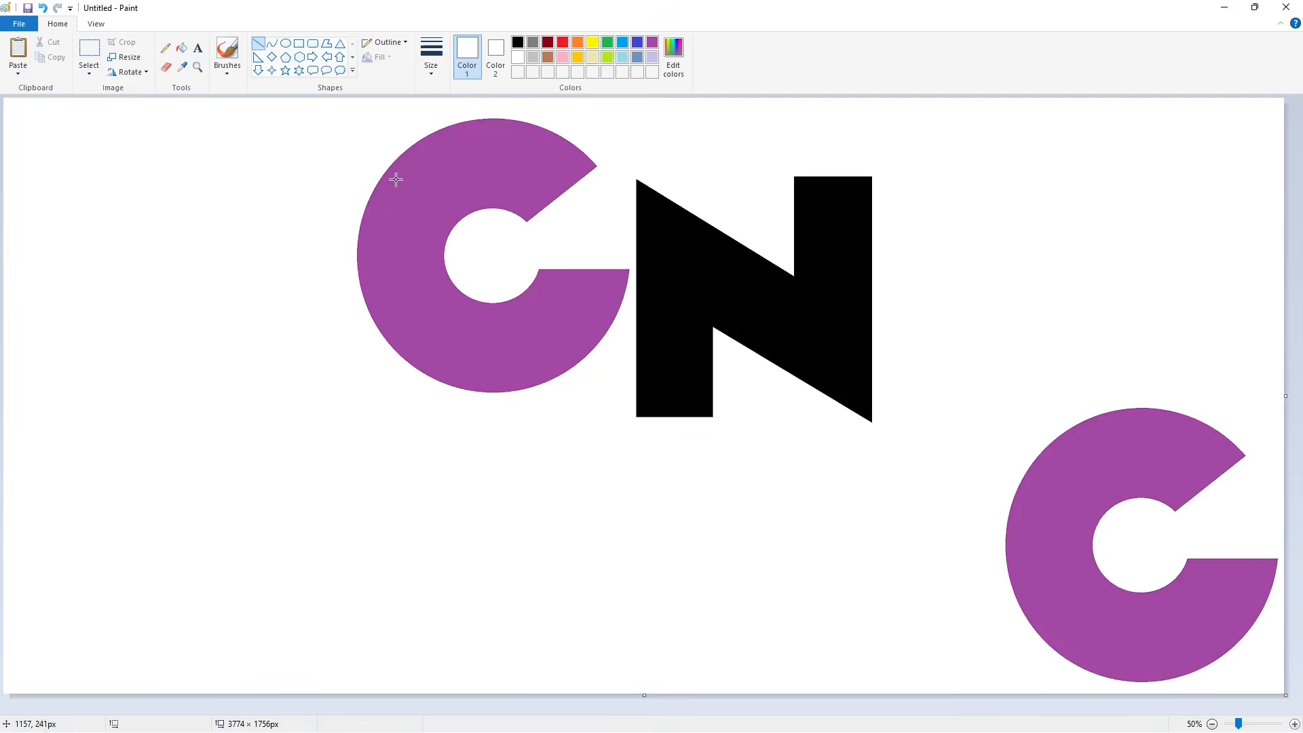
pyautogui.click(182, 47)
pyautogui.click(652, 42)
pyautogui.click(651, 214)
# Copy the purple N and place the duplicate in the canvas's upper-right corner
pyautogui.click(88, 49)
pyautogui.moveTo(896, 123); pyautogui.dragTo(634, 486)
pyautogui.hotkey('ctrl', 'c')
pyautogui.hotkey('ctrl', 'v')
pyautogui.moveTo(117, 265); pyautogui.dragTo(1149, 229)
pyautogui.click(809, 245)
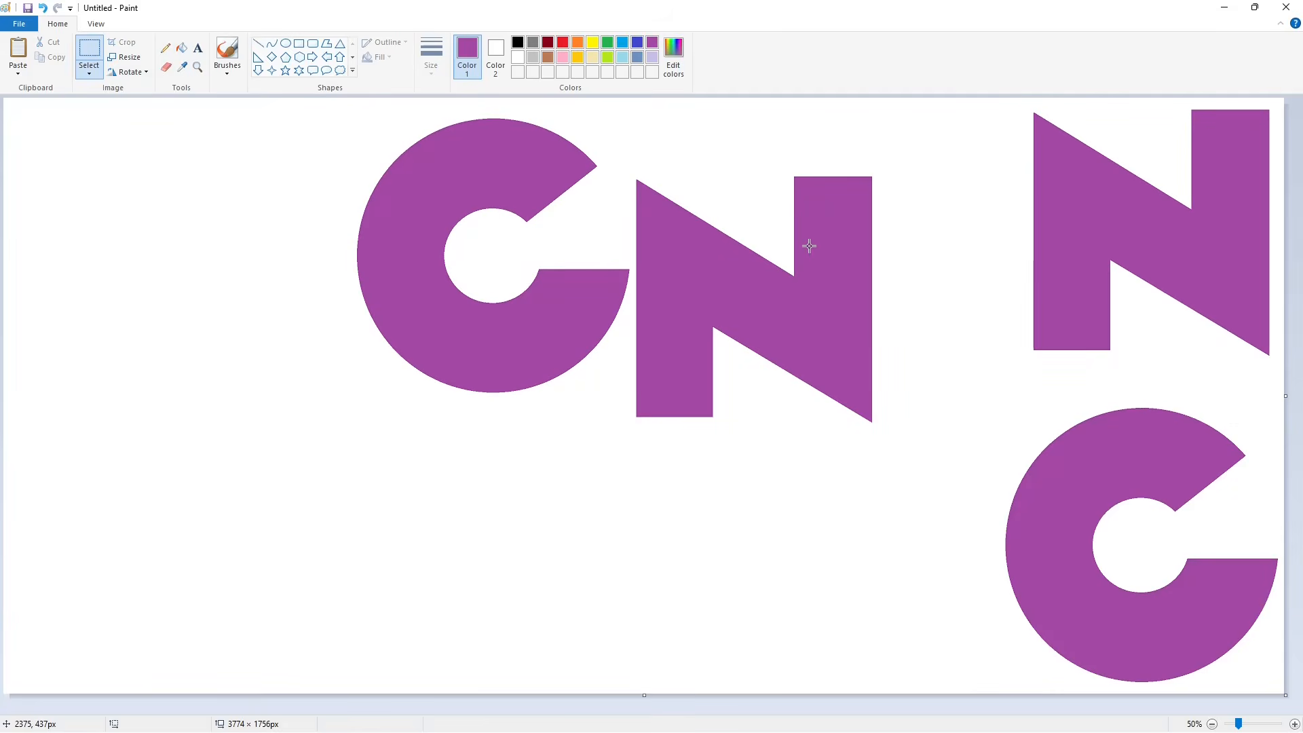
# Mark a small black reference dot on the lower arm of the upper C with the Pencil
pyautogui.click(258, 43)
pyautogui.click(517, 42)
pyautogui.click(165, 48)
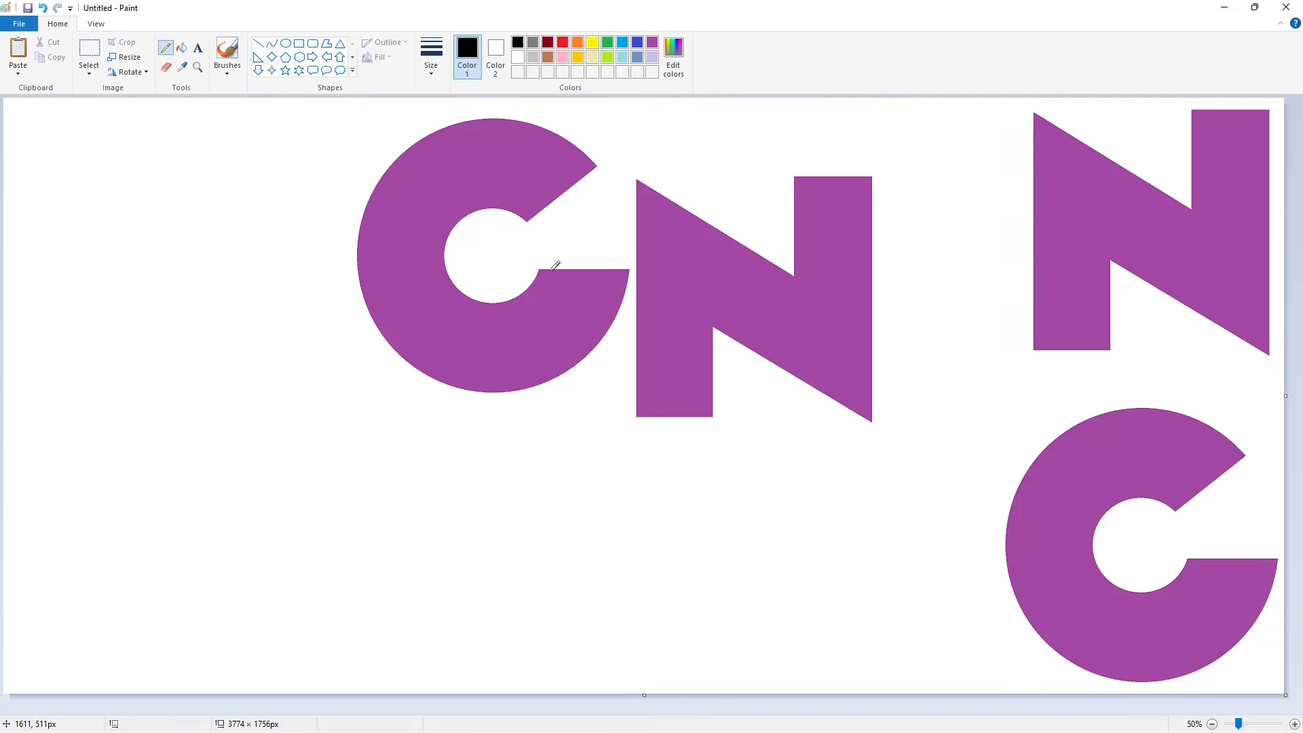
pyautogui.click(432, 54)
pyautogui.click(462, 123)
pyautogui.click(1295, 724)
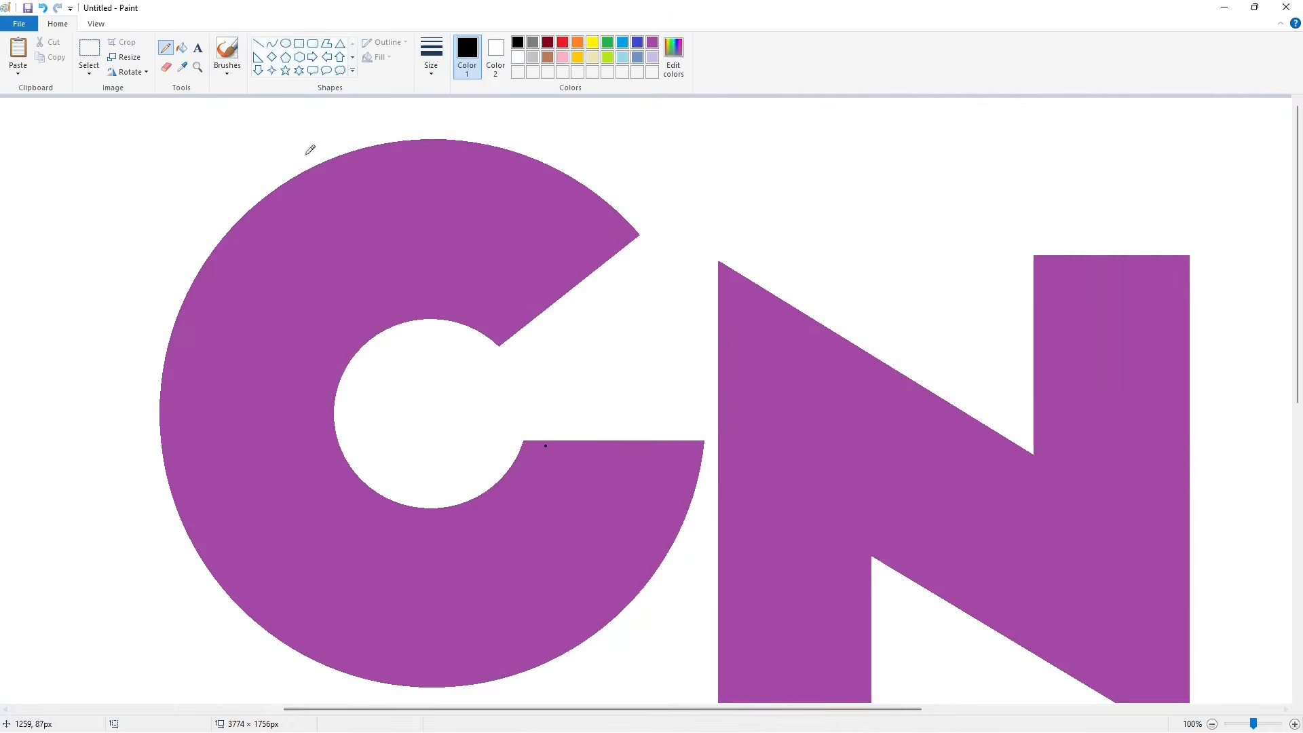
# Draw a black line about 148 × 335 px from the C's upper tip down through the dot on its lower arm
pyautogui.click(258, 43)
pyautogui.click(431, 55)
pyautogui.click(451, 117)
pyautogui.moveTo(546, 448); pyautogui.dragTo(638, 235)
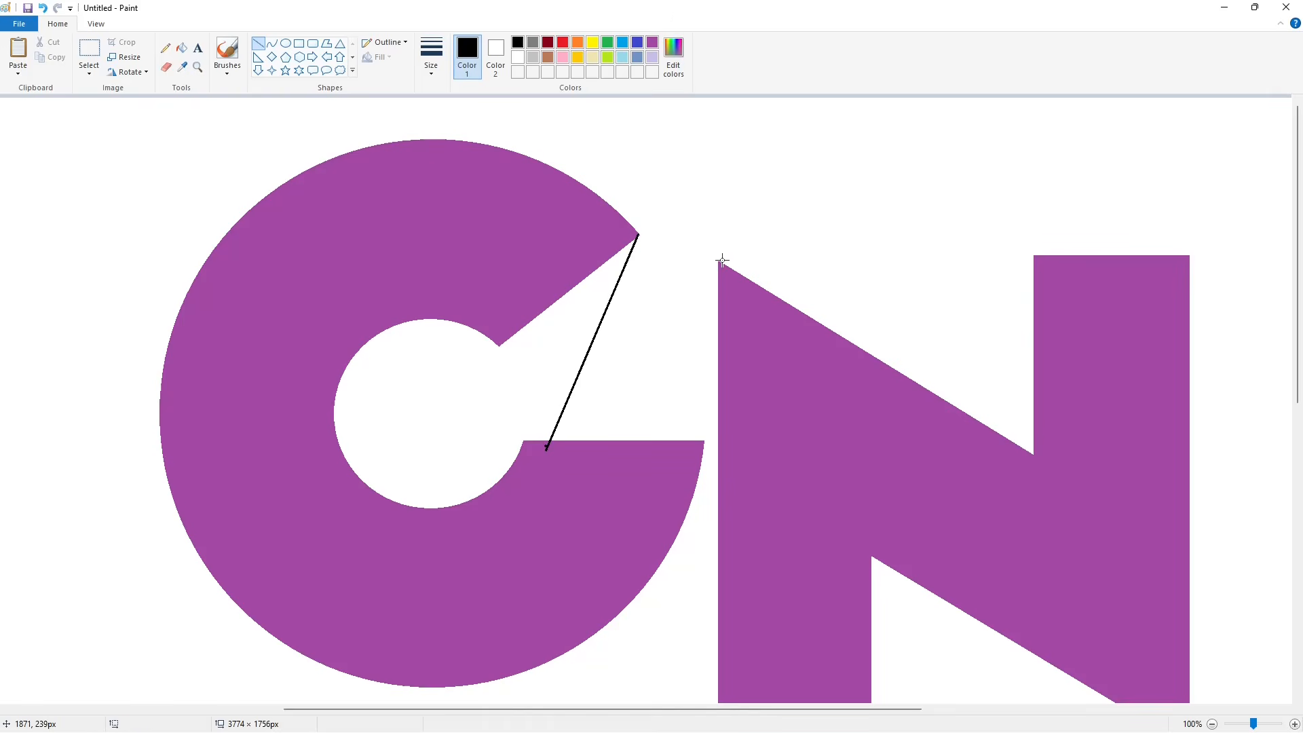
pyautogui.hotkey('ctrl', 'z')
pyautogui.moveTo(607, 288); pyautogui.dragTo(540, 460)
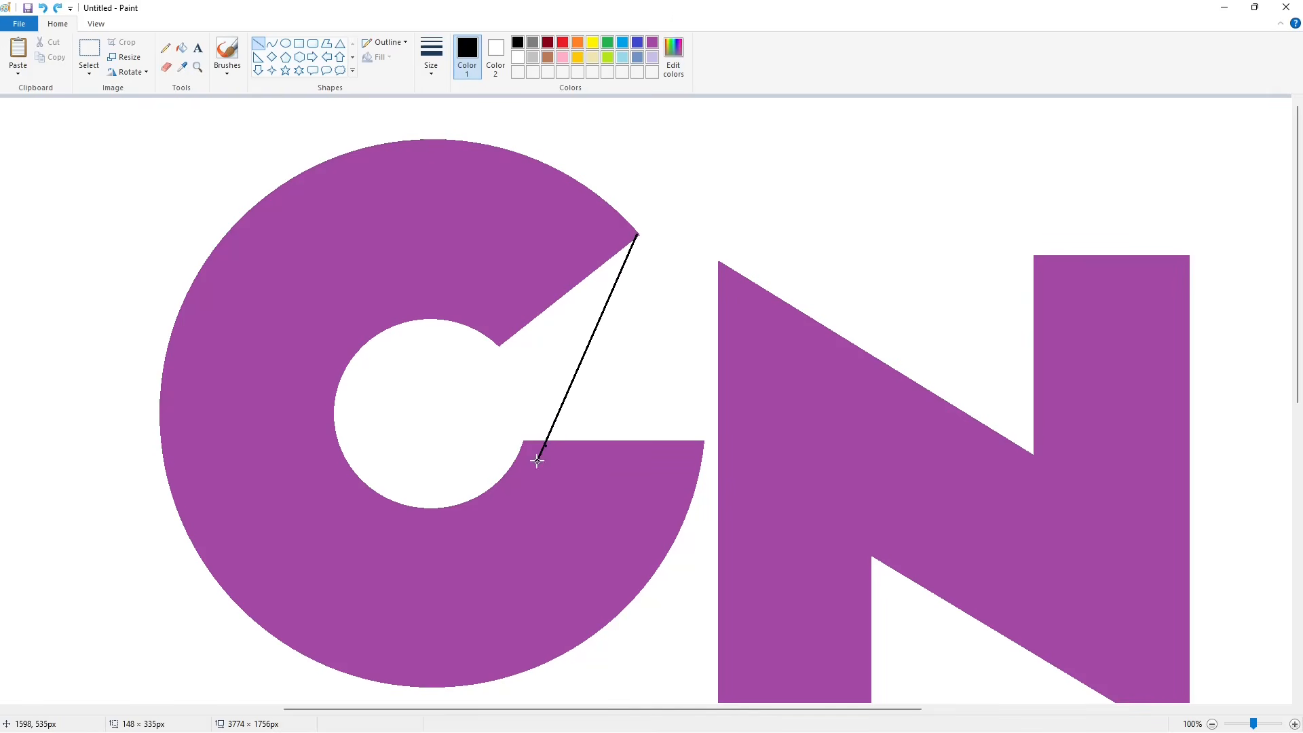
# Draw a steep slanted black line for the C's shadow edge and move it into the empty area left of the C
pyautogui.click(1212, 724)
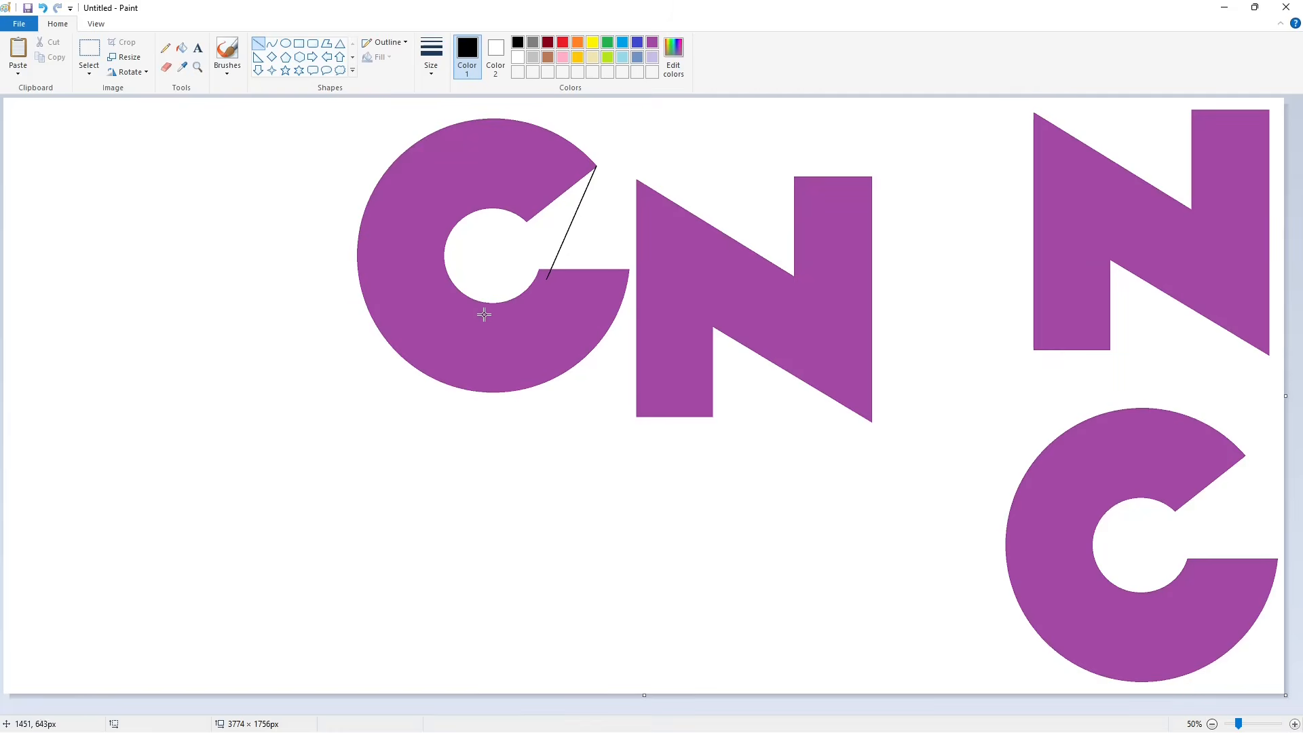
pyautogui.moveTo(405, 506); pyautogui.dragTo(359, 276)
pyautogui.moveTo(370, 328); pyautogui.dragTo(114, 330)
pyautogui.click(169, 242)
# Copy the slanted line and place the duplicate against the lower-left curve of the C
pyautogui.click(89, 51)
pyautogui.moveTo(60, 218); pyautogui.dragTo(247, 600)
pyautogui.hotkey('ctrl', 'c')
pyautogui.click(255, 596)
pyautogui.click(1295, 724)
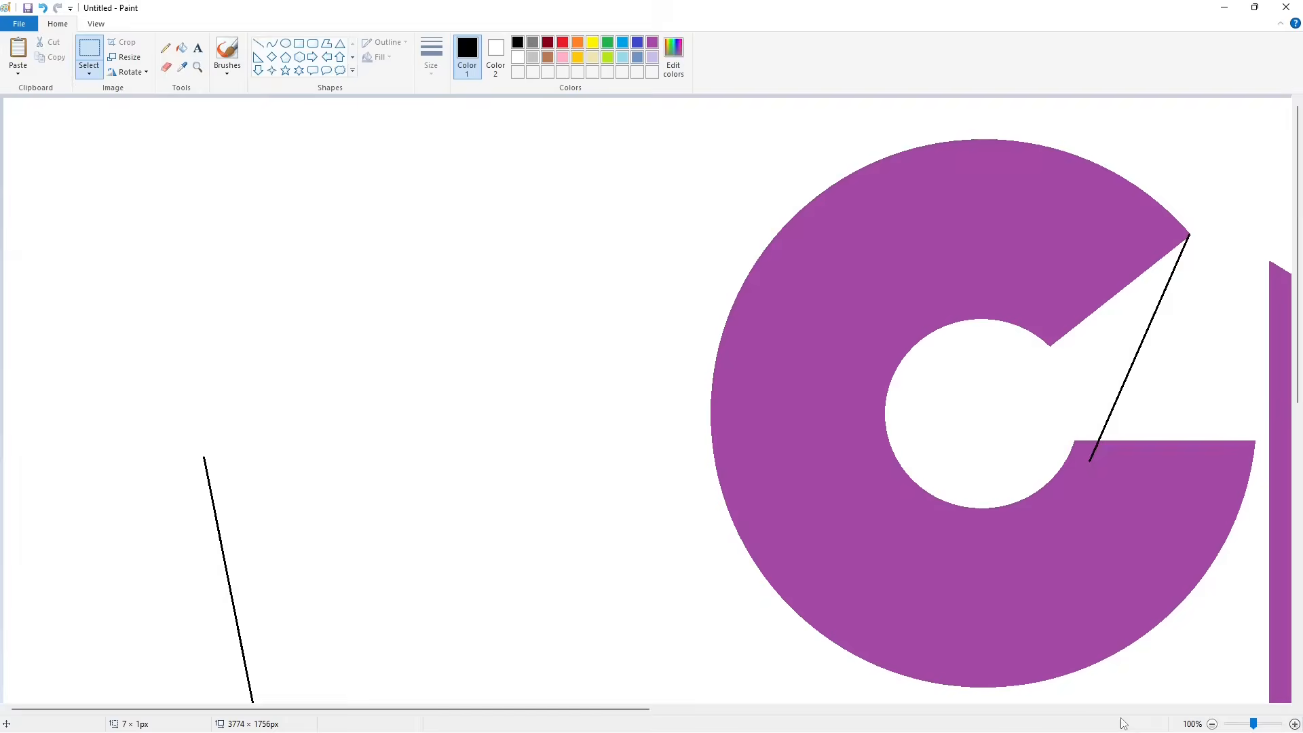
pyautogui.moveTo(616, 709); pyautogui.dragTo(740, 709)
pyautogui.scroll(-3, 740, 618)
pyautogui.hotkey('ctrl', 'v')
pyautogui.moveTo(119, 354); pyautogui.dragTo(500, 313)
pyautogui.click(860, 369)
# Complete the C's shadow outline below the letter with two more lines, and fill the shadow and the C's opening black
pyautogui.keyDown('ctrl'); pyautogui.scroll(-1, 1086, 599); pyautogui.keyUp('ctrl')
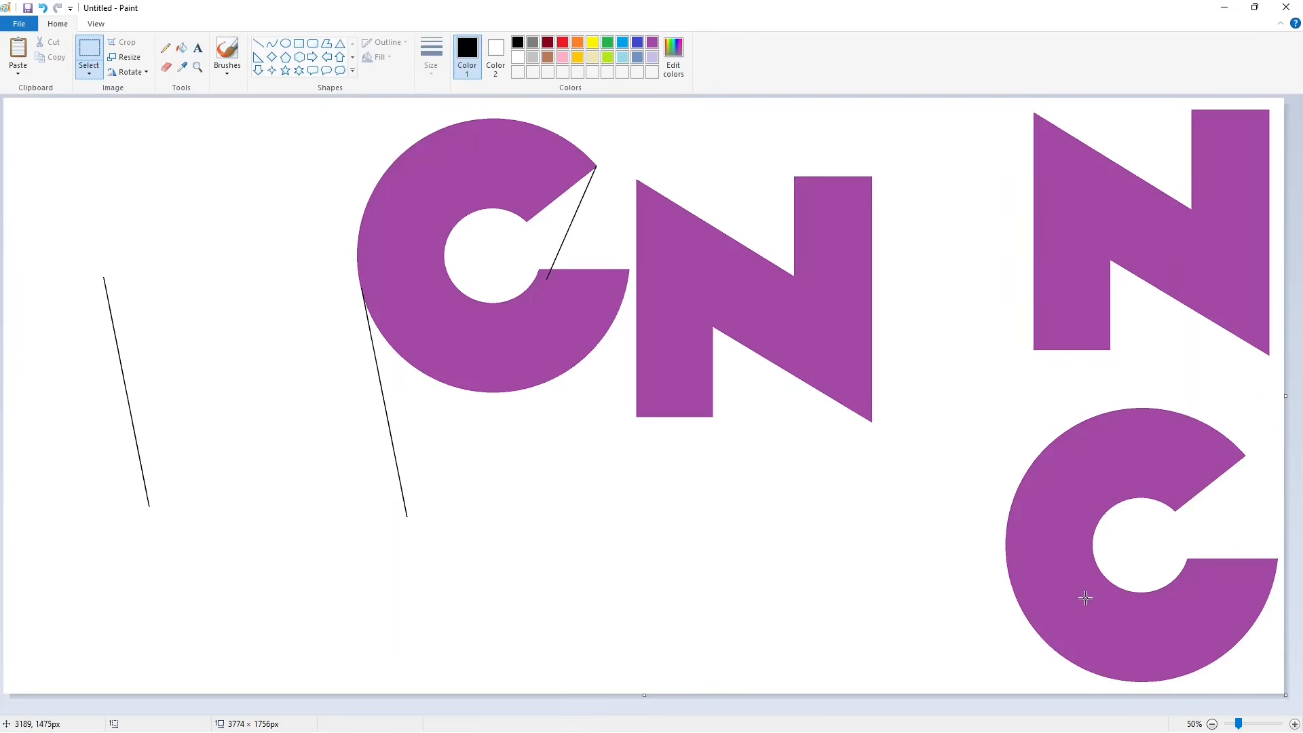
pyautogui.click(257, 43)
pyautogui.moveTo(404, 507)
pyautogui.mouseDown()
pyautogui.moveTo(517, 474)
pyautogui.moveTo(604, 334)
pyautogui.mouseUp()
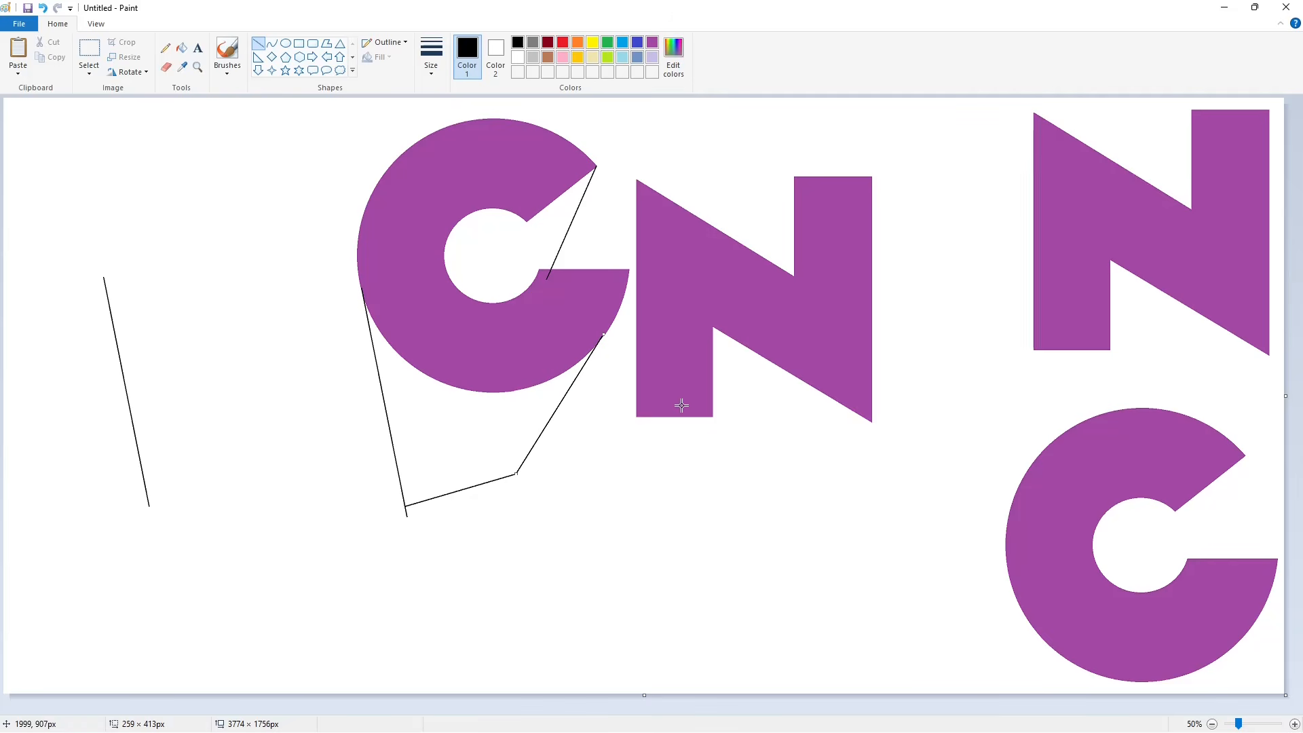
pyautogui.click(181, 48)
pyautogui.click(498, 250)
# Remove the line end sticking out of the shadow's lower-left corner, using white lines and a white fill
pyautogui.click(1267, 724)
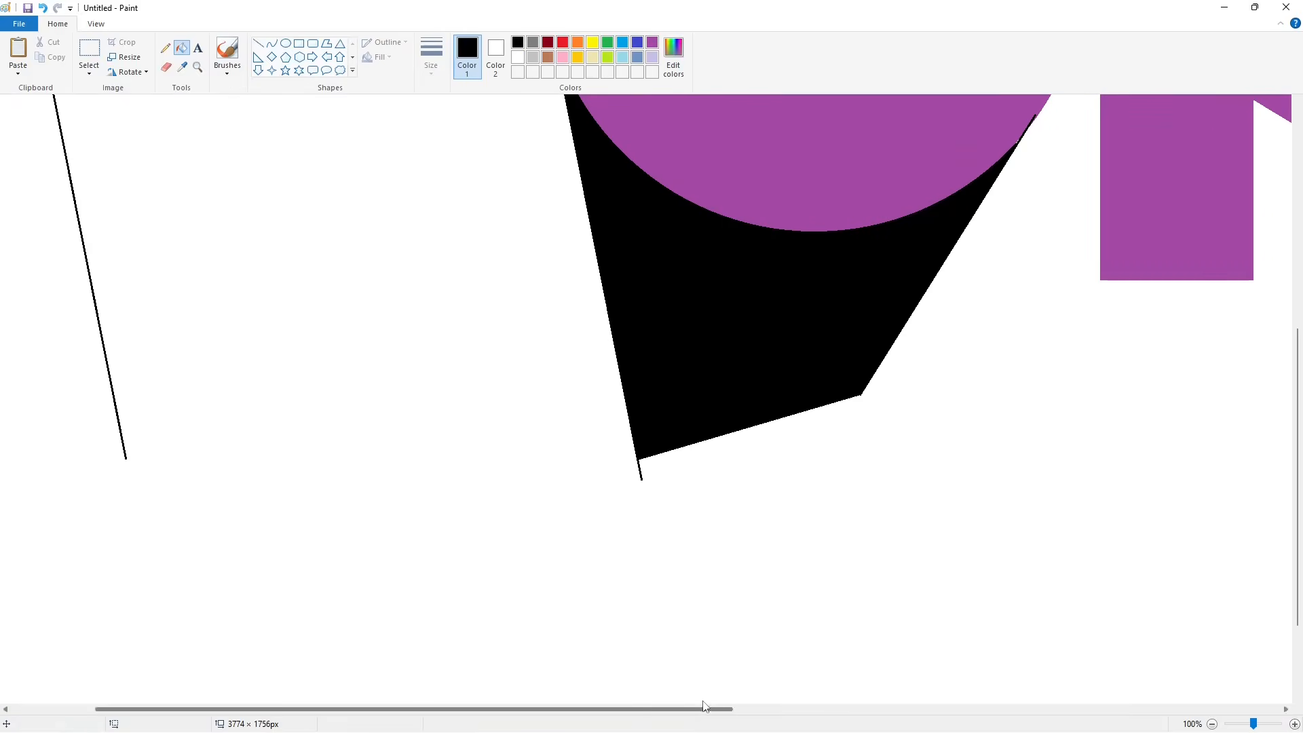
pyautogui.click(258, 43)
pyautogui.click(517, 57)
pyautogui.moveTo(608, 462); pyautogui.dragTo(666, 459)
pyautogui.moveTo(843, 404)
pyautogui.mouseDown()
pyautogui.moveTo(900, 381)
pyautogui.moveTo(1269, 684)
pyautogui.mouseUp()
pyautogui.click(181, 48)
pyautogui.click(640, 473)
# Fill the shadowed C brown and overlay an aligned copy of the spare purple C on it
pyautogui.click(1212, 724)
pyautogui.click(89, 51)
pyautogui.click(649, 487)
pyautogui.scroll(1, 649, 486)
pyautogui.moveTo(620, 710); pyautogui.dragTo(813, 709)
pyautogui.click(181, 48)
pyautogui.click(548, 57)
pyautogui.click(609, 231)
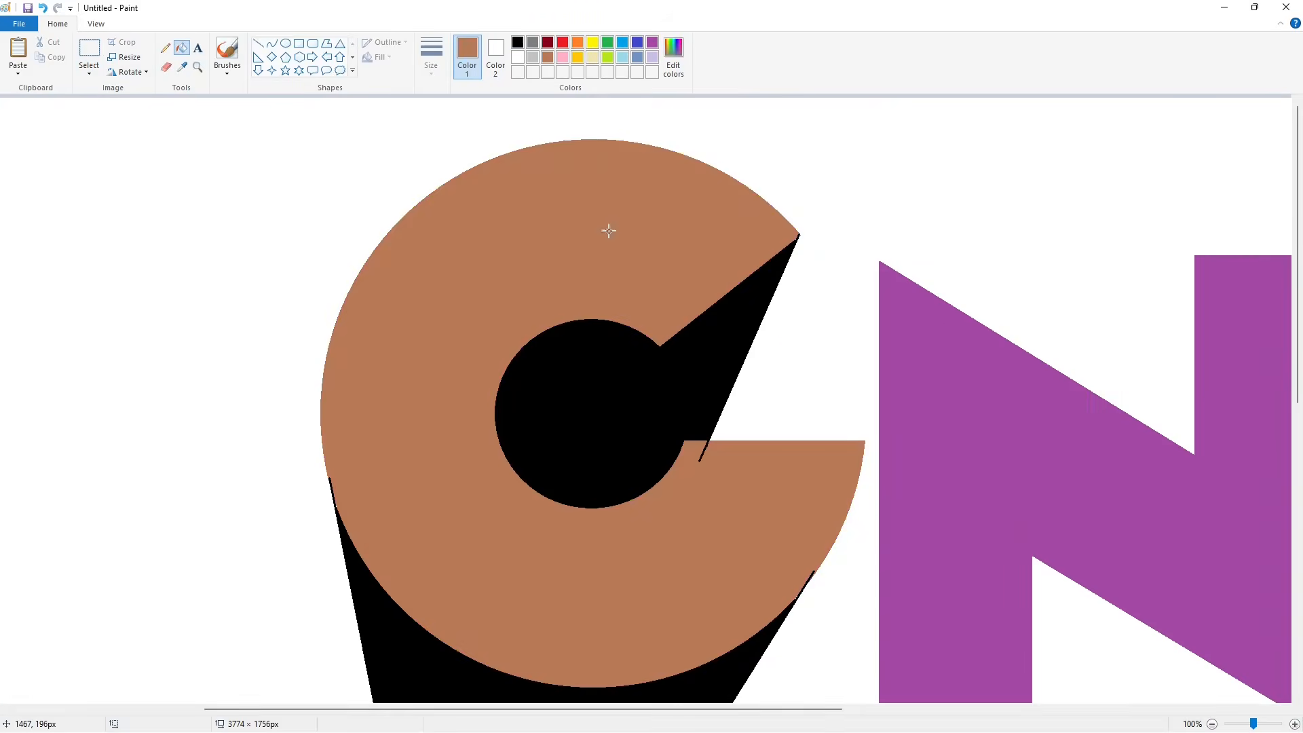
pyautogui.hotkey('ctrl', 'z')
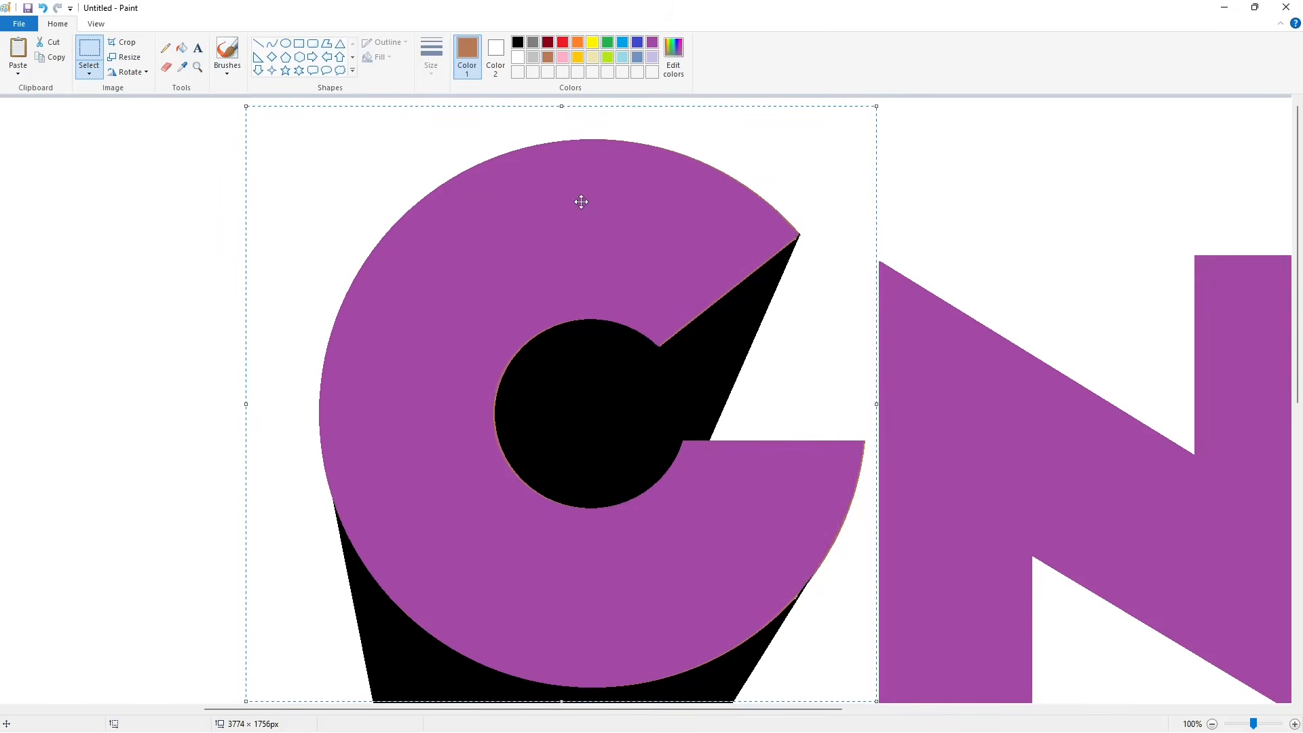
pyautogui.moveTo(582, 202); pyautogui.dragTo(583, 201)
pyautogui.click(228, 255)
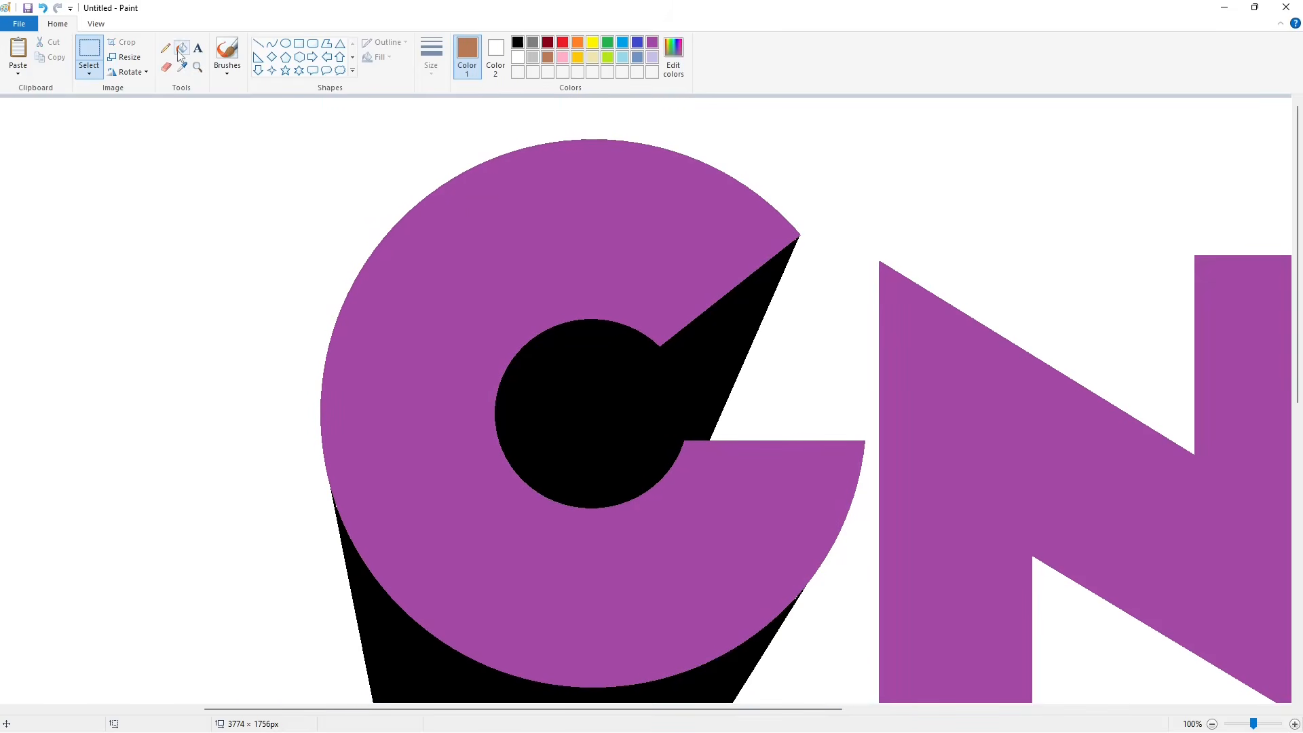
# Add a short black line at the shadow's edge on the C's lower left, and try another overlay of the purple C
pyautogui.click(258, 43)
pyautogui.click(518, 42)
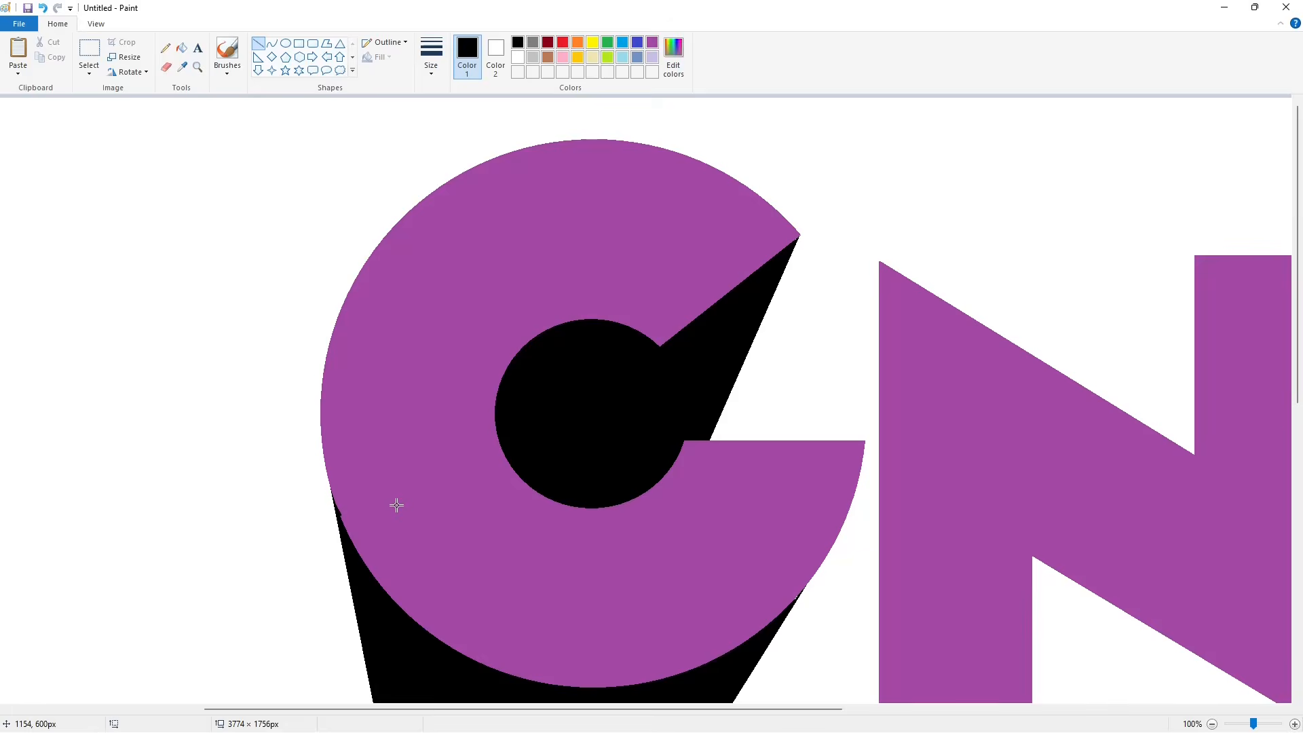
pyautogui.hotkey('ctrl', 'v')
pyautogui.moveTo(288, 377); pyautogui.dragTo(521, 388)
pyautogui.hotkey('ctrl', 'z')
# Fill the shadowed C brown again and try overlaying the purple C copy, undoing the overlay
pyautogui.click(182, 47)
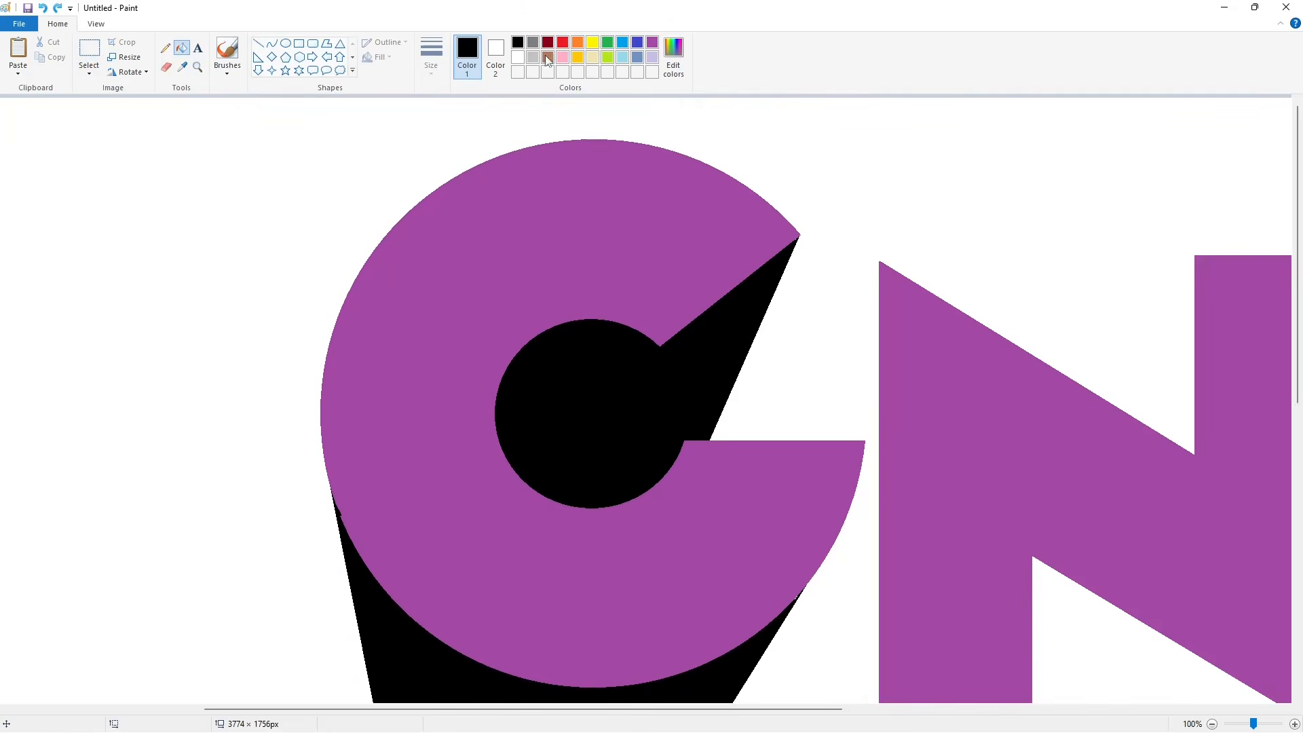
pyautogui.click(548, 59)
pyautogui.hotkey('ctrl', 'v')
pyautogui.moveTo(320, 374); pyautogui.dragTo(568, 381)
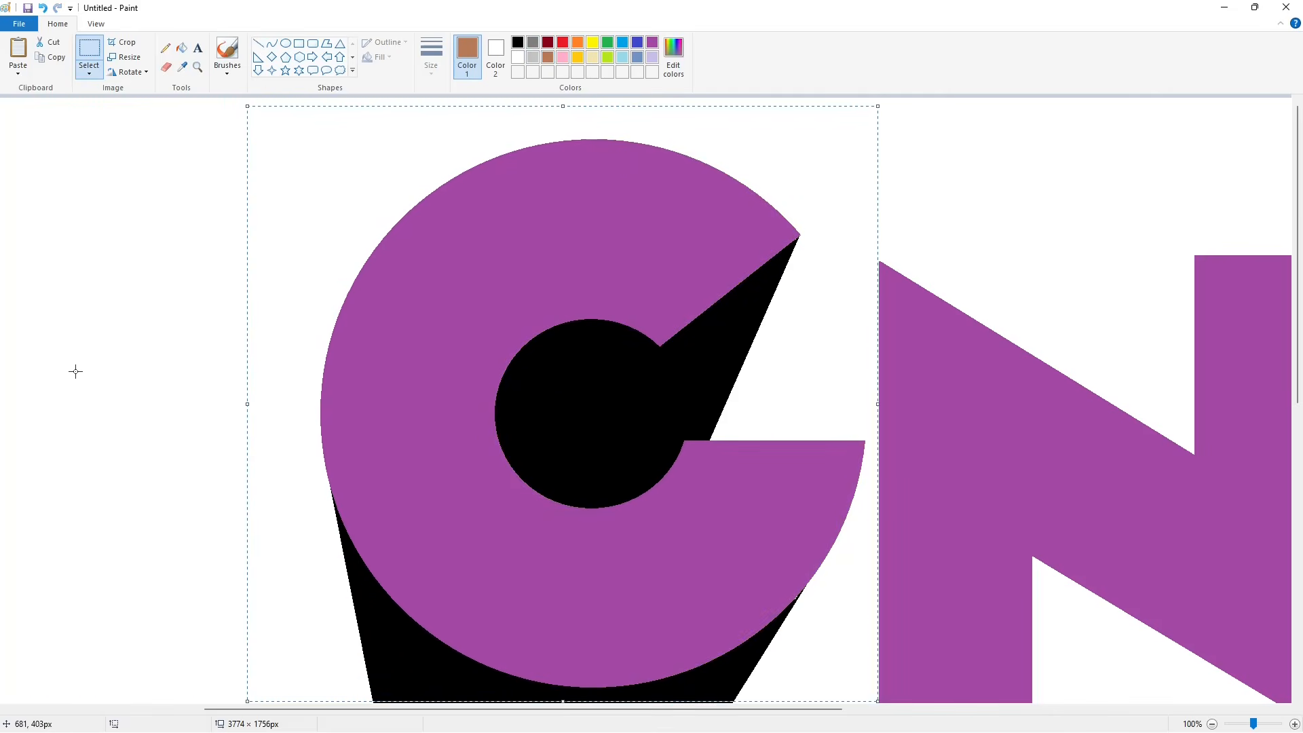
pyautogui.click(76, 372)
pyautogui.hotkey('ctrl', 'z')
# Paste the purple C over the brown one and nudge it until the edges line up exactly
pyautogui.click(258, 43)
pyautogui.click(517, 42)
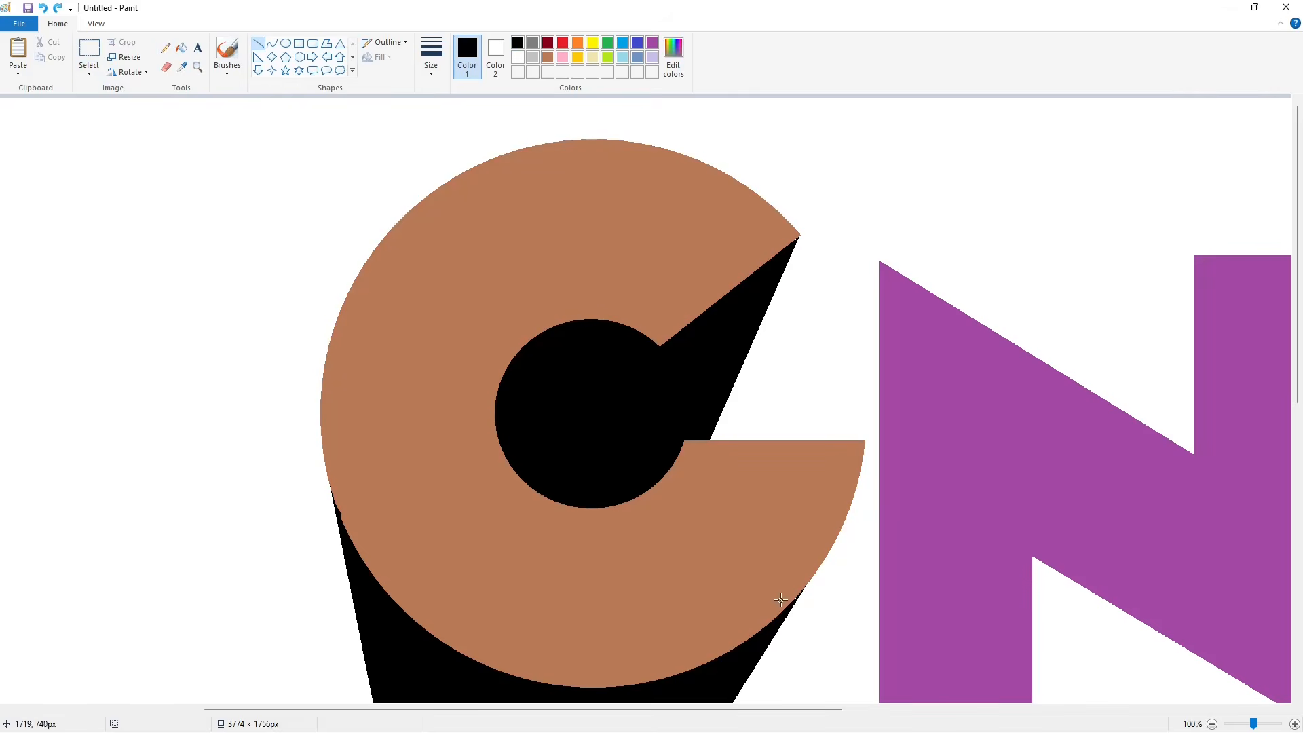
pyautogui.hotkey('ctrl', 'v')
pyautogui.moveTo(314, 344); pyautogui.dragTo(544, 349)
pyautogui.press('Right')
pyautogui.press('Left')
pyautogui.press('Left')
pyautogui.press('Right')
pyautogui.click(164, 393)
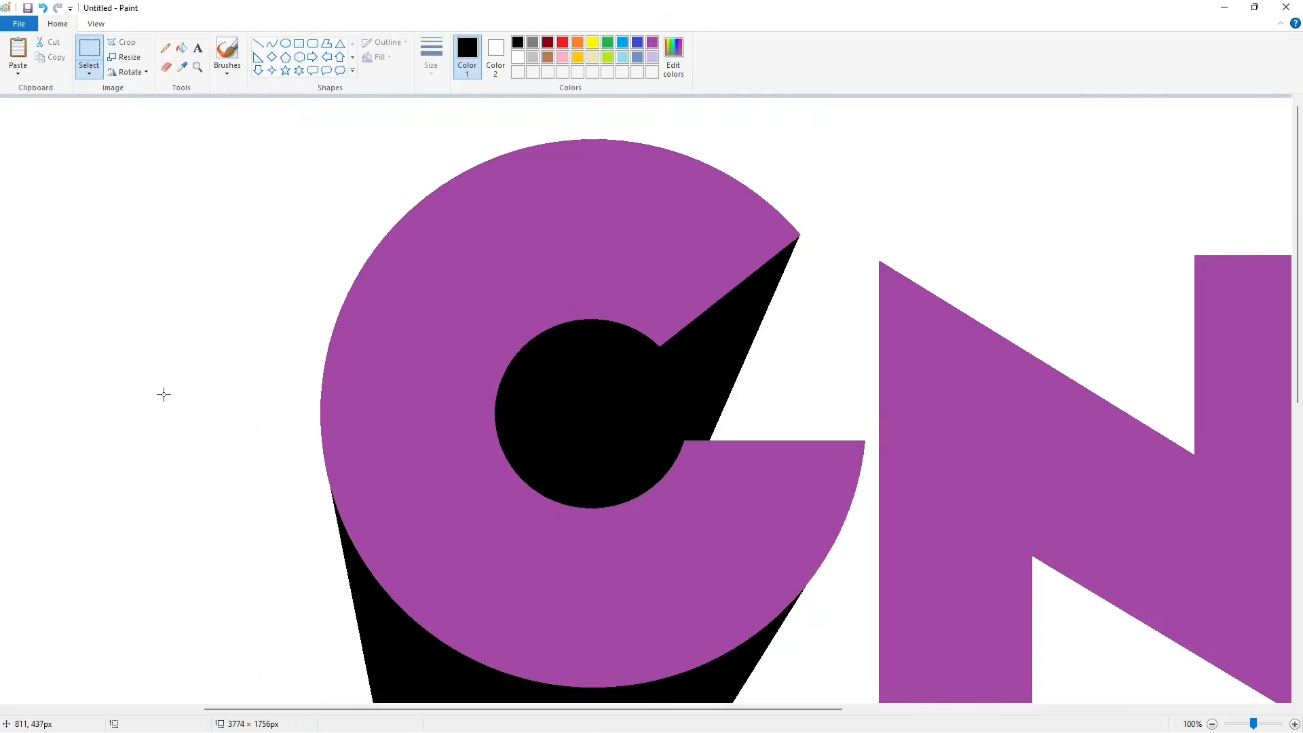
# Erase the leftover slanted line left of the shadowed C by filling it white
pyautogui.scroll(-3, 164, 393)
pyautogui.scroll(-1, 880, 400)
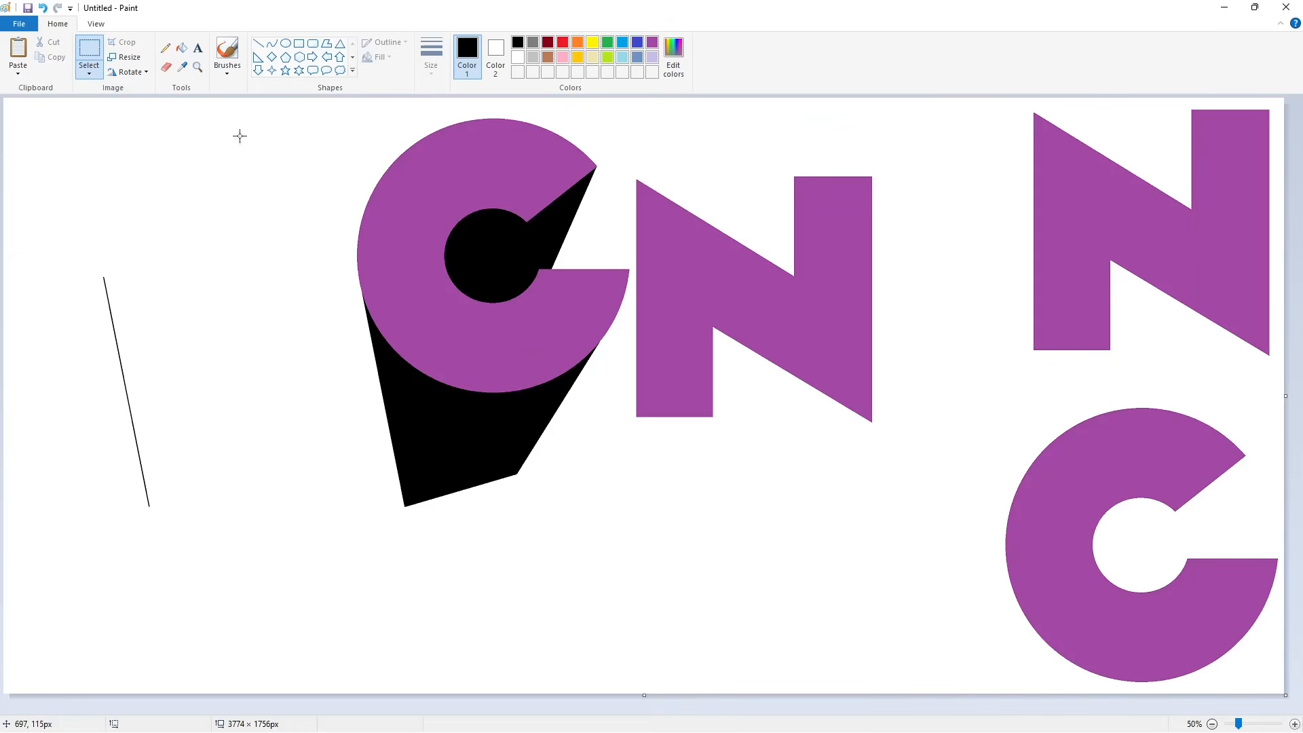
pyautogui.click(181, 48)
pyautogui.click(517, 57)
pyautogui.click(122, 371)
# Copy the C together with its black shadow and place the duplicate at the canvas's far left
pyautogui.click(89, 49)
pyautogui.moveTo(304, 109); pyautogui.dragTo(632, 573)
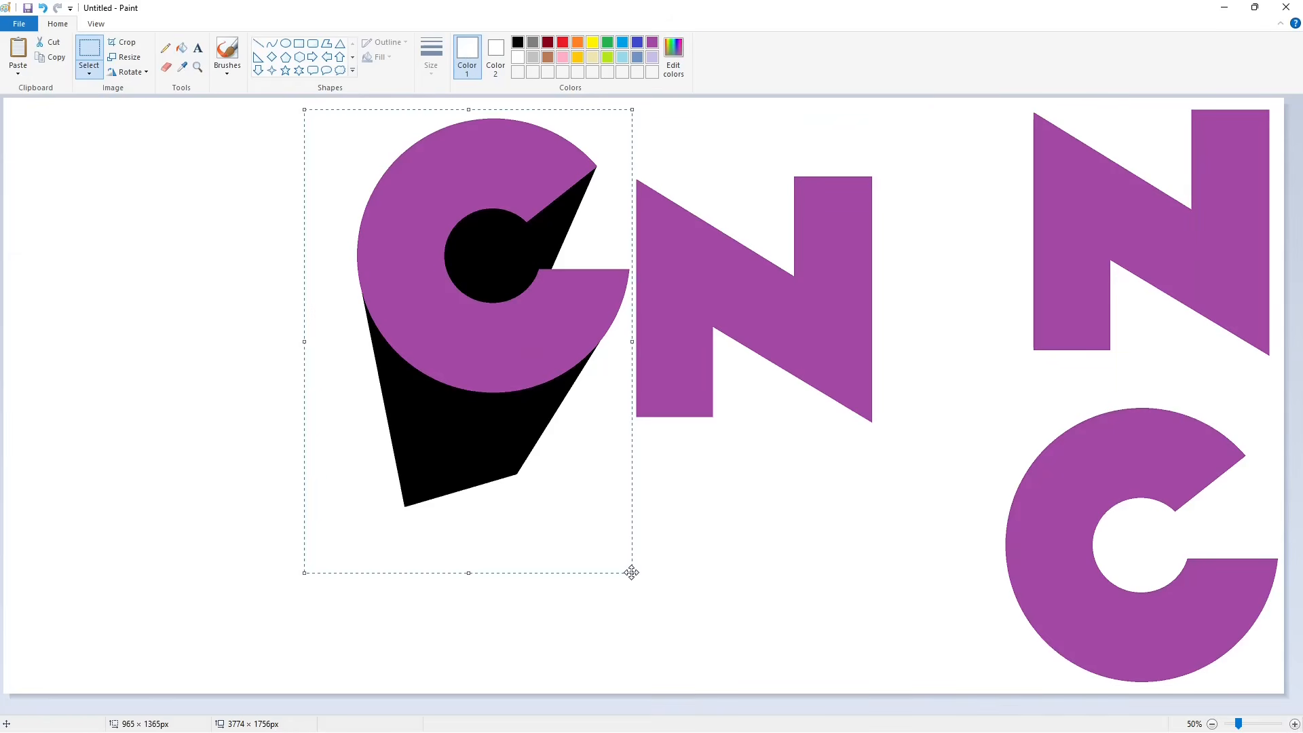
pyautogui.hotkey('ctrl', 'c')
pyautogui.hotkey('ctrl', 'v')
pyautogui.moveTo(233, 307); pyautogui.dragTo(191, 308)
# Erase the spare lower-right C with a white fill and fill the middle N indigo blue
pyautogui.click(181, 48)
pyautogui.click(1017, 524)
pyautogui.click(637, 45)
pyautogui.click(677, 259)
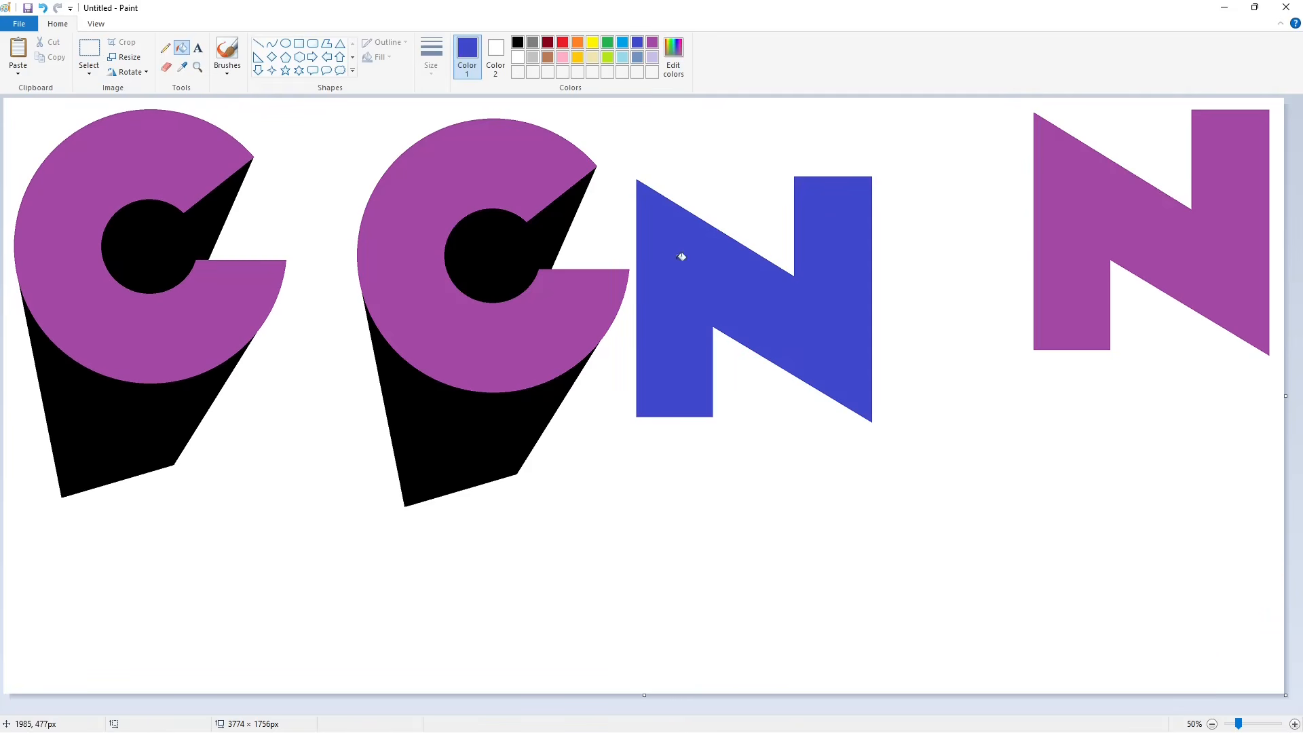
# Mark a black dot on the C's lower arm and draw a black line to it from the N's upper-left corner
pyautogui.click(166, 48)
pyautogui.click(517, 42)
pyautogui.click(1295, 725)
pyautogui.moveTo(673, 710); pyautogui.dragTo(938, 710)
pyautogui.click(258, 43)
pyautogui.click(435, 58)
pyautogui.click(475, 125)
pyautogui.moveTo(735, 263); pyautogui.dragTo(620, 465)
pyautogui.click(711, 480)
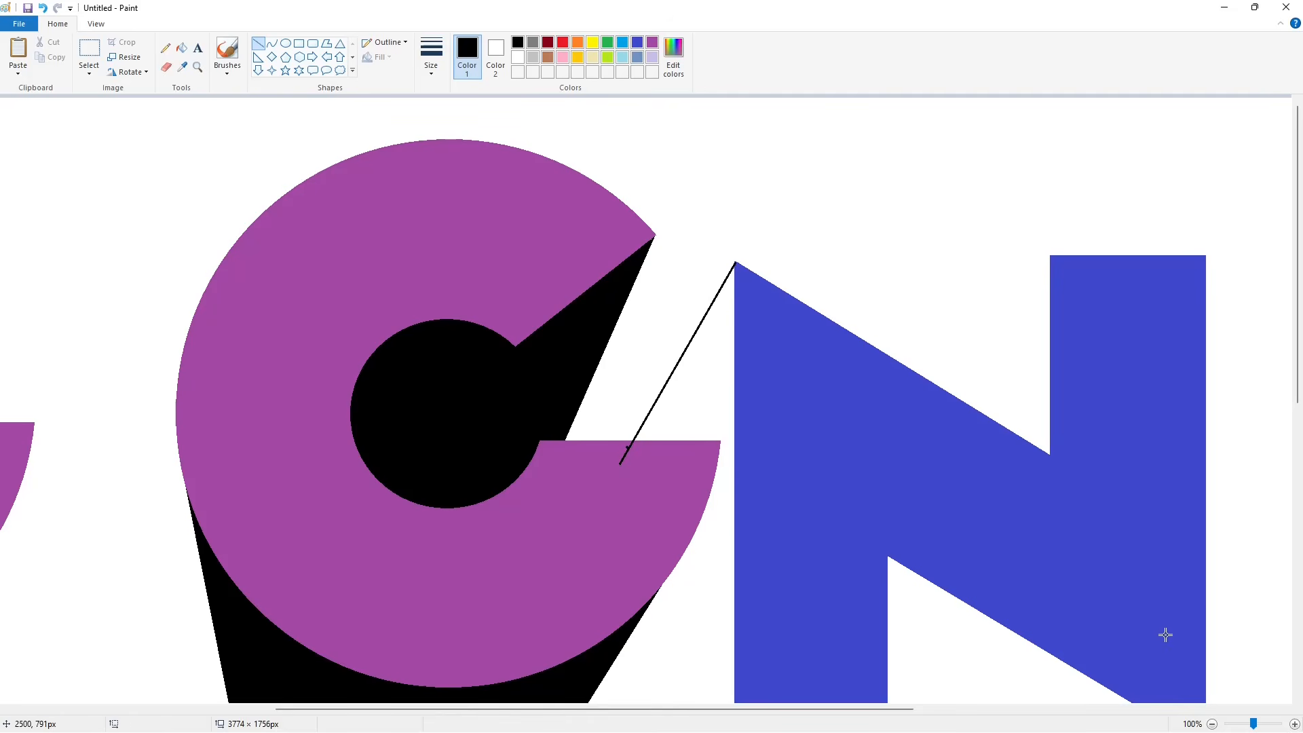
# Draw connected dark red guide lines from inside the C's shadow, along below it, and up to the N's lower-right corner
pyautogui.click(1213, 724)
pyautogui.click(548, 42)
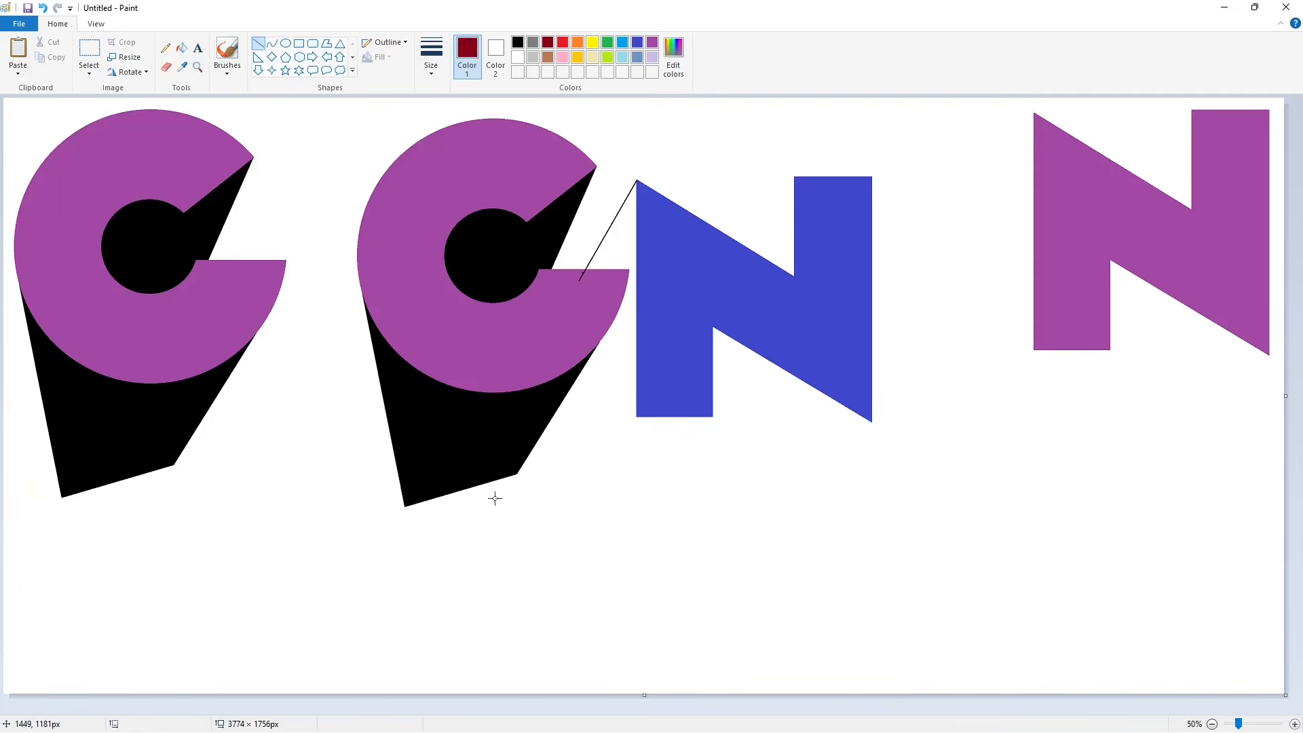
pyautogui.moveTo(494, 499); pyautogui.dragTo(495, 435)
pyautogui.click(621, 465)
pyautogui.moveTo(580, 497); pyautogui.dragTo(604, 494)
pyautogui.click(1294, 724)
pyautogui.hscroll(5, 657, 608)
pyautogui.scroll(-3, 657, 608)
pyautogui.moveTo(460, 587); pyautogui.dragTo(991, 442)
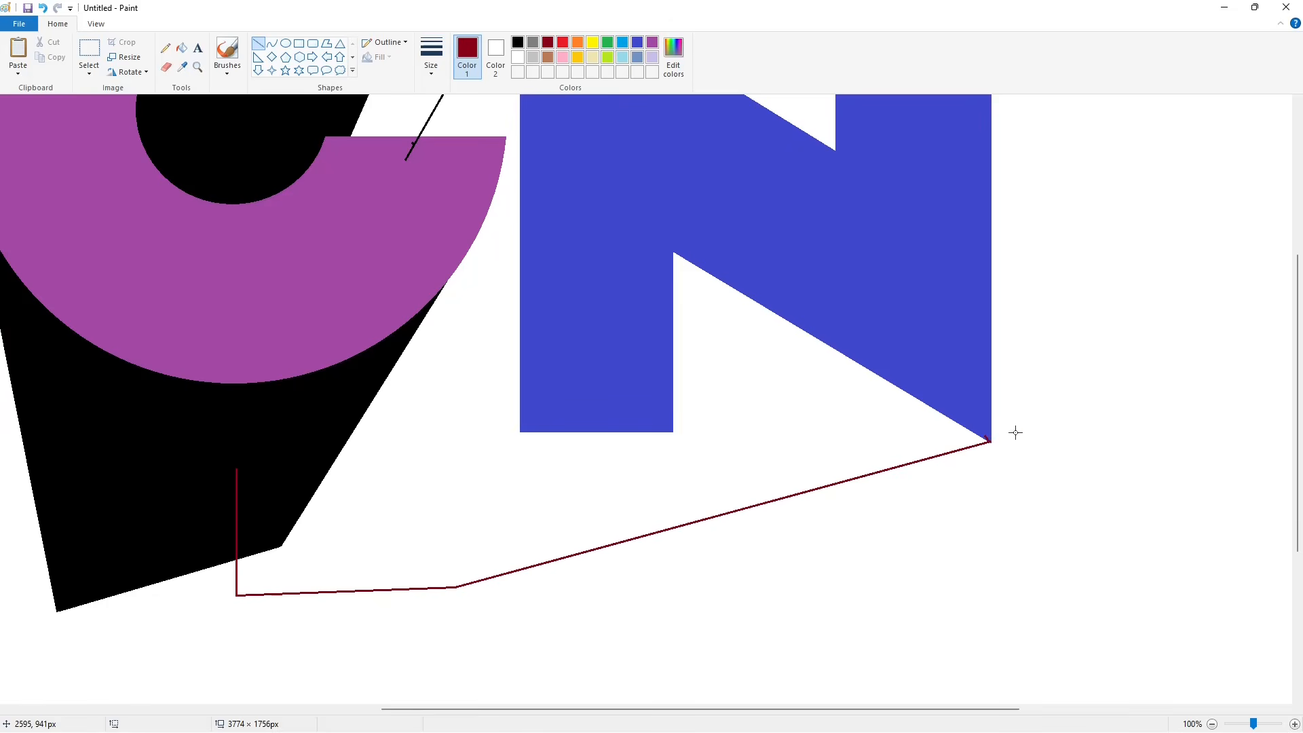
# Draw a black line about 172 × 208 px from the upper-left corner of the N's right stem down to its diagonal
pyautogui.scroll(3, 1046, 516)
pyautogui.click(1213, 724)
pyautogui.click(165, 48)
pyautogui.click(518, 42)
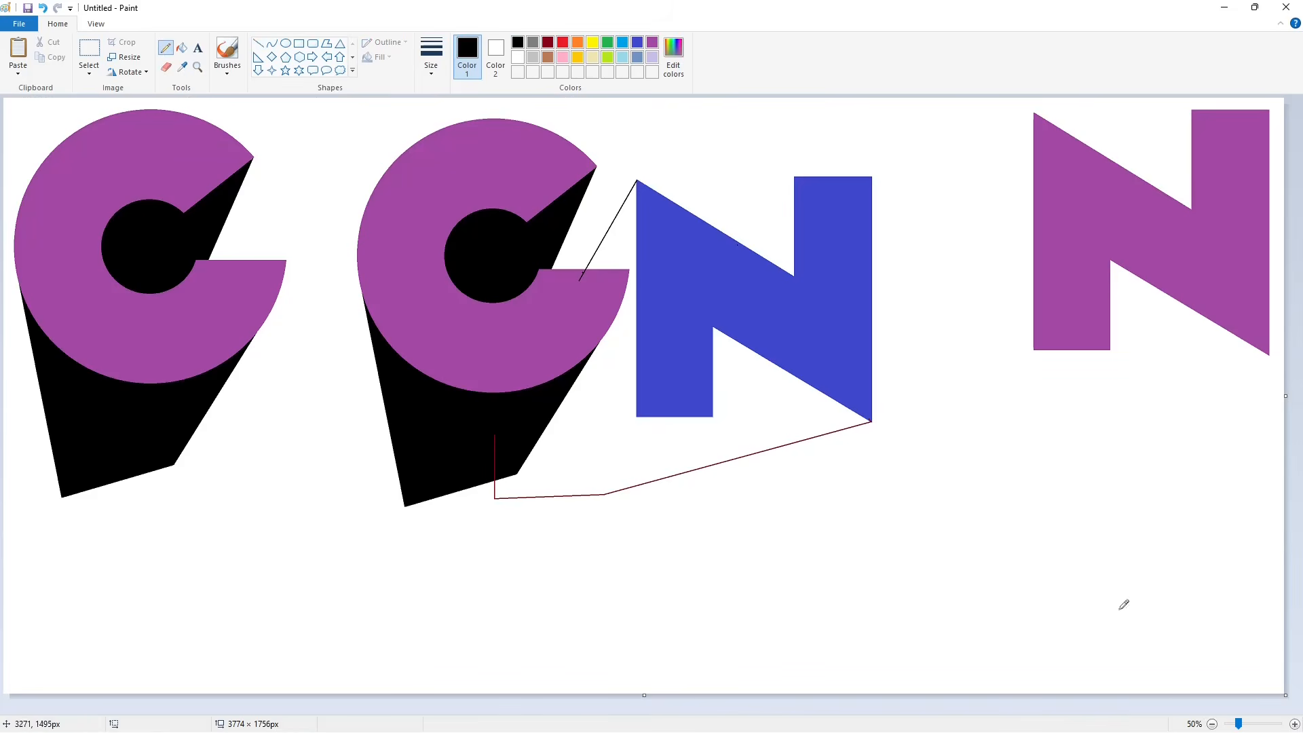
pyautogui.click(1294, 724)
pyautogui.moveTo(596, 710); pyautogui.dragTo(1037, 710)
pyautogui.click(258, 43)
pyautogui.moveTo(697, 257); pyautogui.dragTo(580, 398)
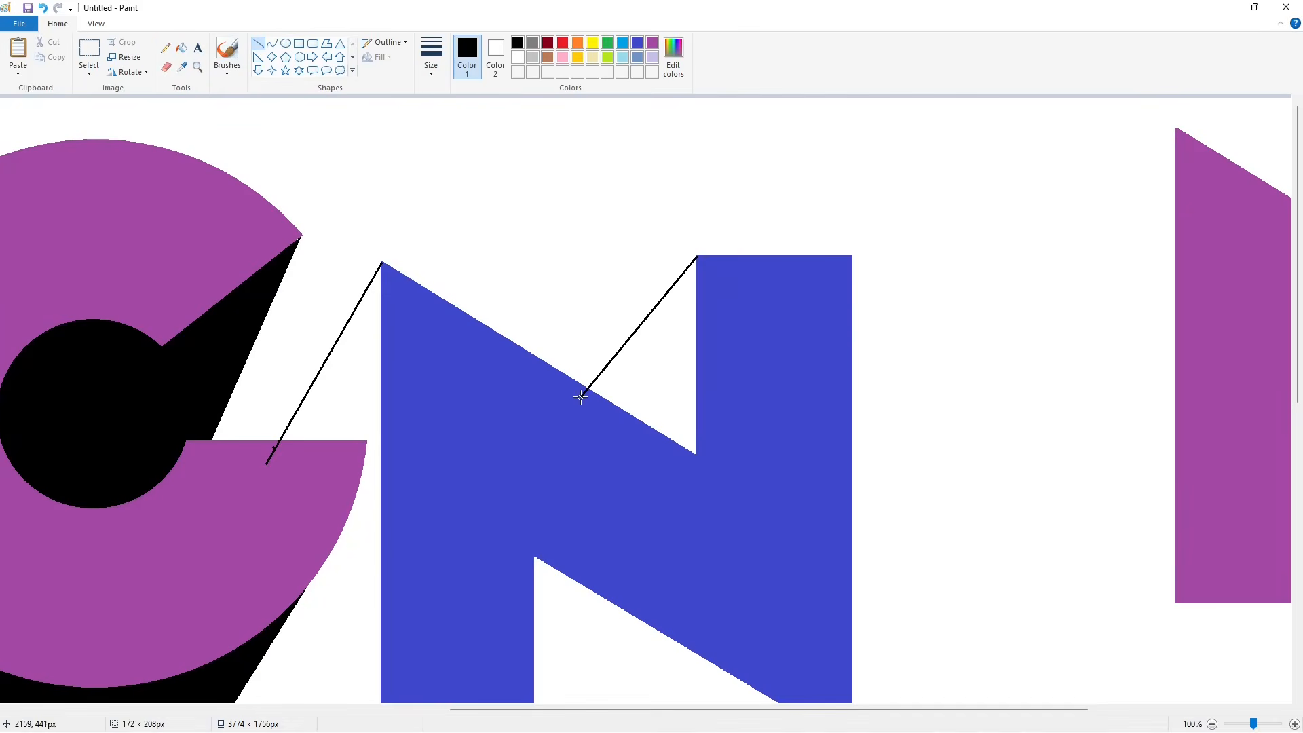
# Fill the middle N's 3D shadow areas and their outline strokes with brown
pyautogui.scroll(-3, 432, 280)
pyautogui.click(181, 48)
pyautogui.click(548, 57)
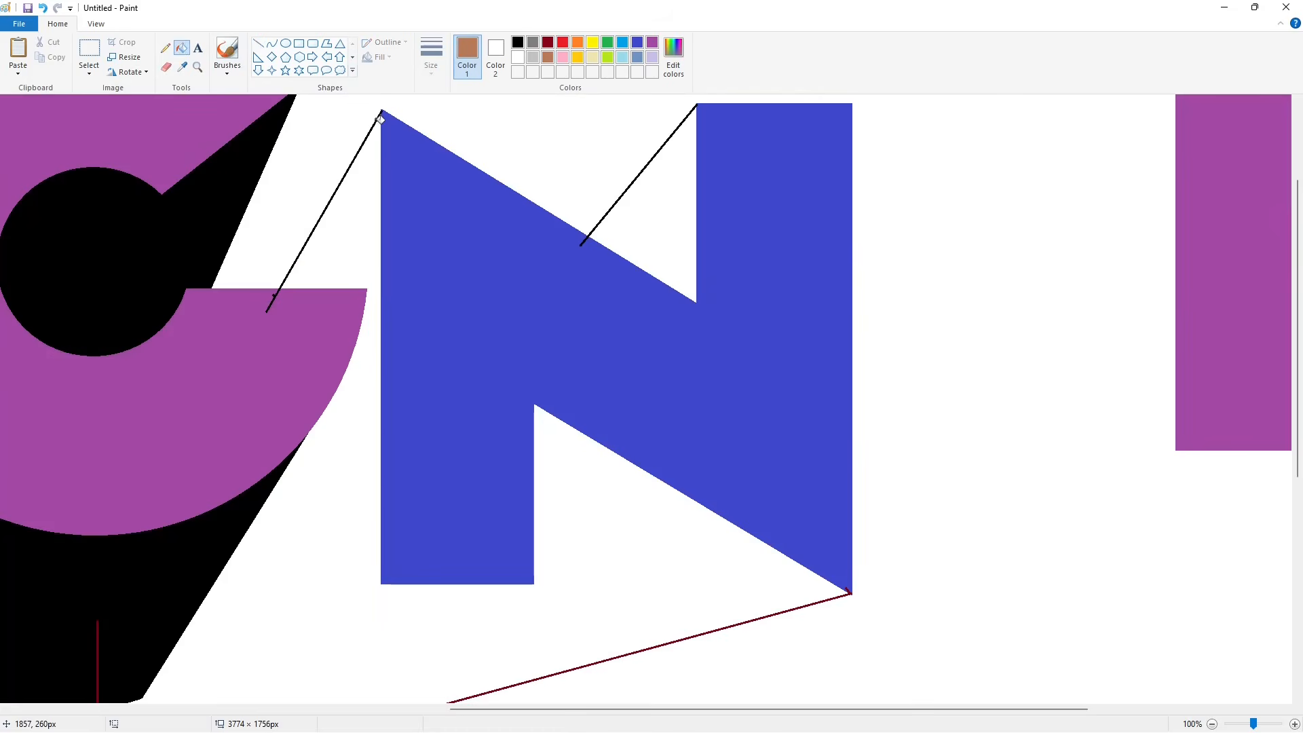
pyautogui.click(326, 209)
pyautogui.click(656, 155)
pyautogui.scroll(-6, 656, 156)
pyautogui.click(667, 286)
pyautogui.click(319, 434)
pyautogui.scroll(9, 955, 471)
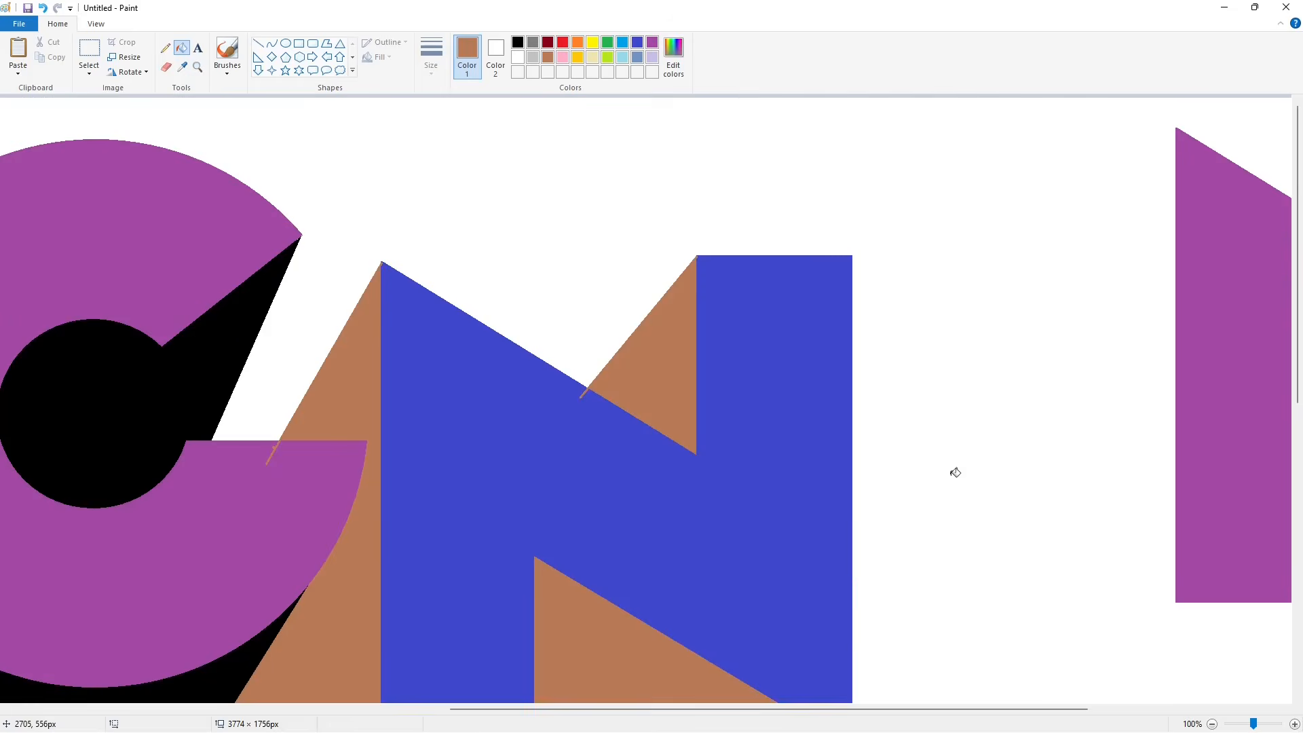
# Copy the spare purple N and paste it exactly over the indigo N beside the C
pyautogui.moveTo(760, 709); pyautogui.dragTo(998, 713)
pyautogui.click(89, 51)
pyautogui.moveTo(703, 105); pyautogui.dragTo(1288, 646)
pyautogui.hotkey('ctrl', 'c')
pyautogui.scroll(-3, 1014, 568)
pyautogui.moveTo(725, 710); pyautogui.dragTo(544, 713)
pyautogui.scroll(3, 754, 628)
pyautogui.hotkey('ctrl', 'v')
pyautogui.moveTo(337, 279); pyautogui.dragTo(595, 418)
pyautogui.moveTo(766, 424); pyautogui.dragTo(780, 426)
pyautogui.click(951, 454)
# Copy the spare C with its black shadow, and fill the middle C's face with indigo
pyautogui.scroll(-5, 1019, 544)
pyautogui.click(1212, 724)
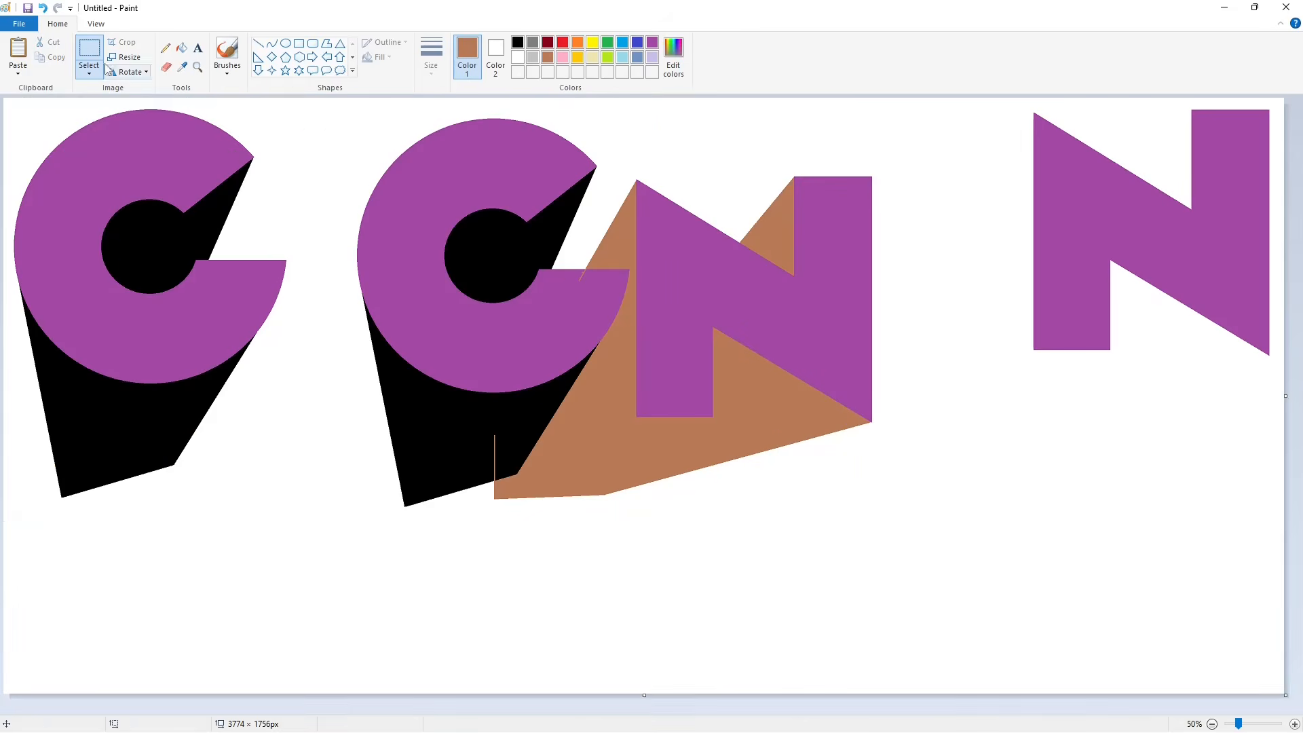
pyautogui.moveTo(4, 105); pyautogui.dragTo(329, 542)
pyautogui.click(890, 570)
pyautogui.click(1294, 723)
pyautogui.moveTo(1037, 710); pyautogui.dragTo(746, 716)
pyautogui.click(181, 48)
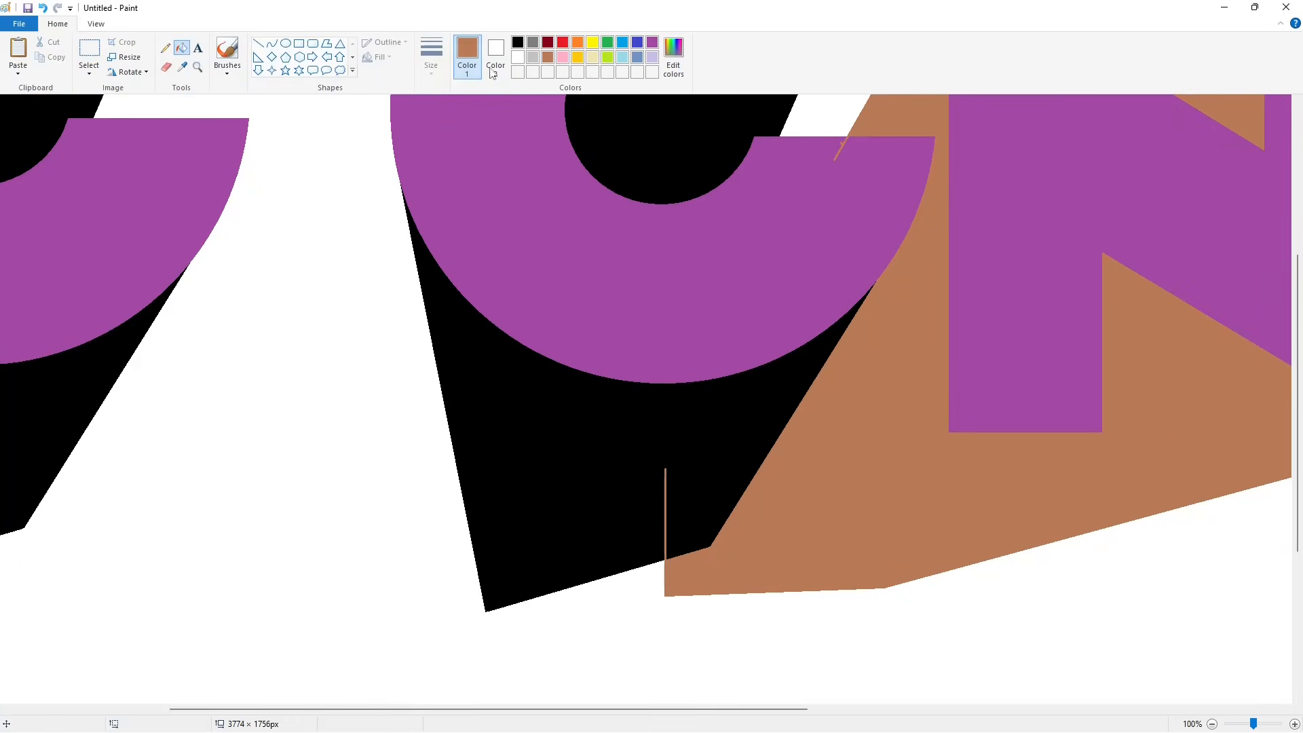
pyautogui.click(637, 43)
pyautogui.click(594, 401)
# Paste the copied C over the middle C and nudge it into alignment so it covers the overlapping brown strokes
pyautogui.hotkey('ctrl', 'v')
pyautogui.moveTo(272, 632); pyautogui.dragTo(633, 346)
pyautogui.press('Right')
pyautogui.press('Right')
pyautogui.press('Right')
pyautogui.press('Right')
pyautogui.press('Right')
pyautogui.press('Right')
pyautogui.click(342, 456)
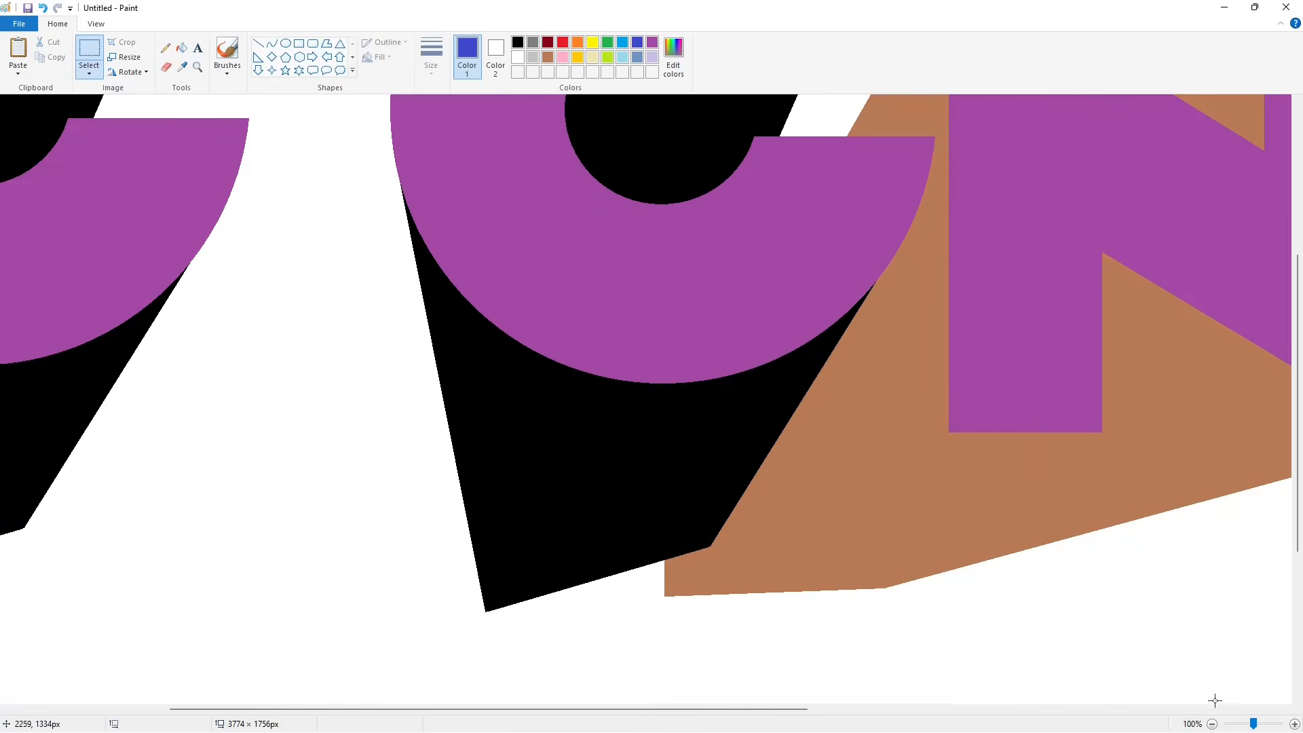
# Erase the spare C with its shadow and the spare N using white fill, and clean up a leftover speck
pyautogui.click(1212, 724)
pyautogui.click(180, 45)
pyautogui.click(186, 288)
pyautogui.click(517, 57)
pyautogui.click(166, 254)
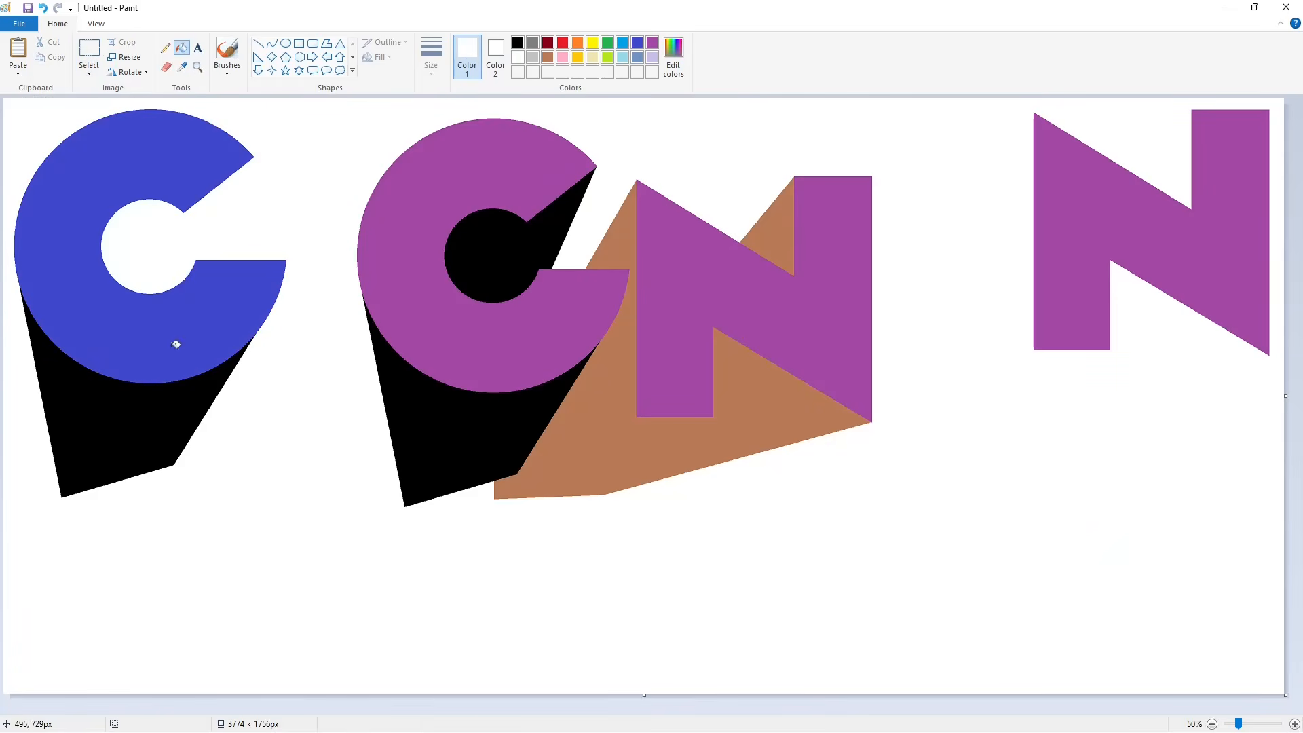
pyautogui.click(175, 343)
pyautogui.click(163, 414)
pyautogui.click(1072, 319)
pyautogui.click(258, 43)
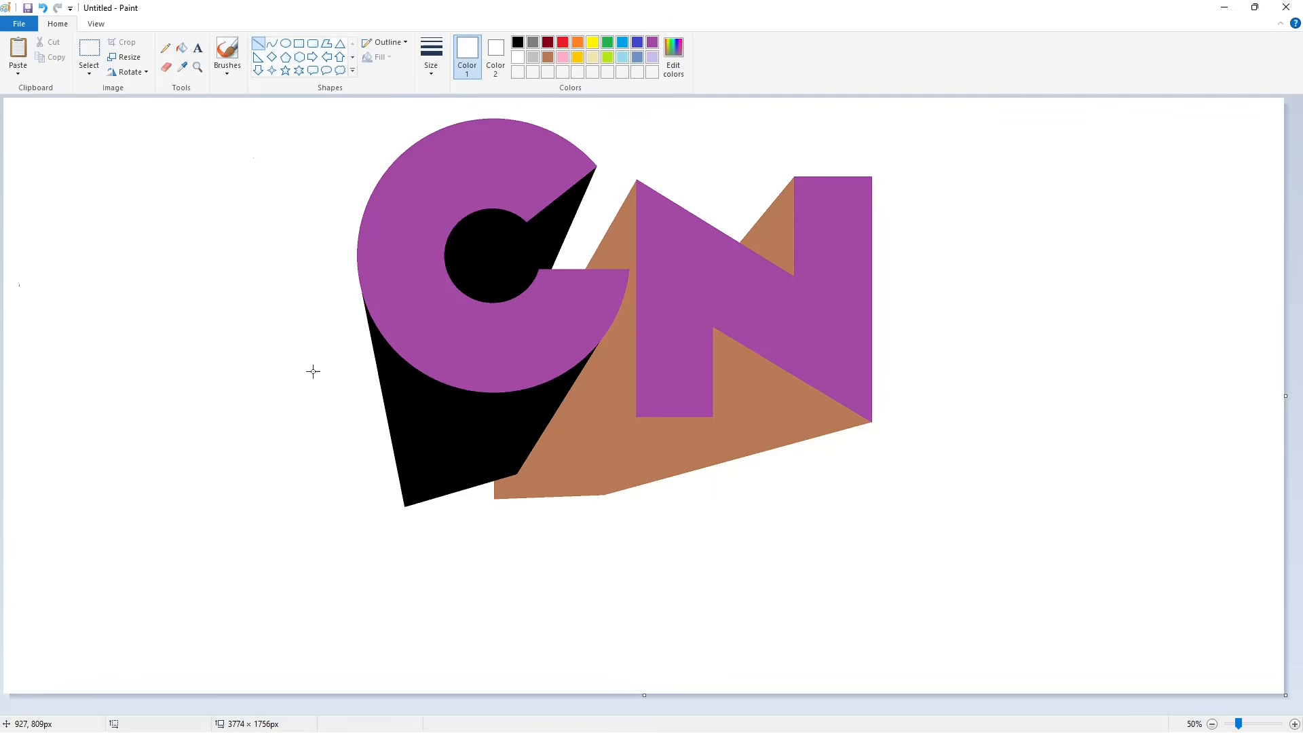
pyautogui.click(165, 67)
# Add the black text CARTOON in the Eagle font at size 200 below the logo
pyautogui.click(197, 47)
pyautogui.click(517, 42)
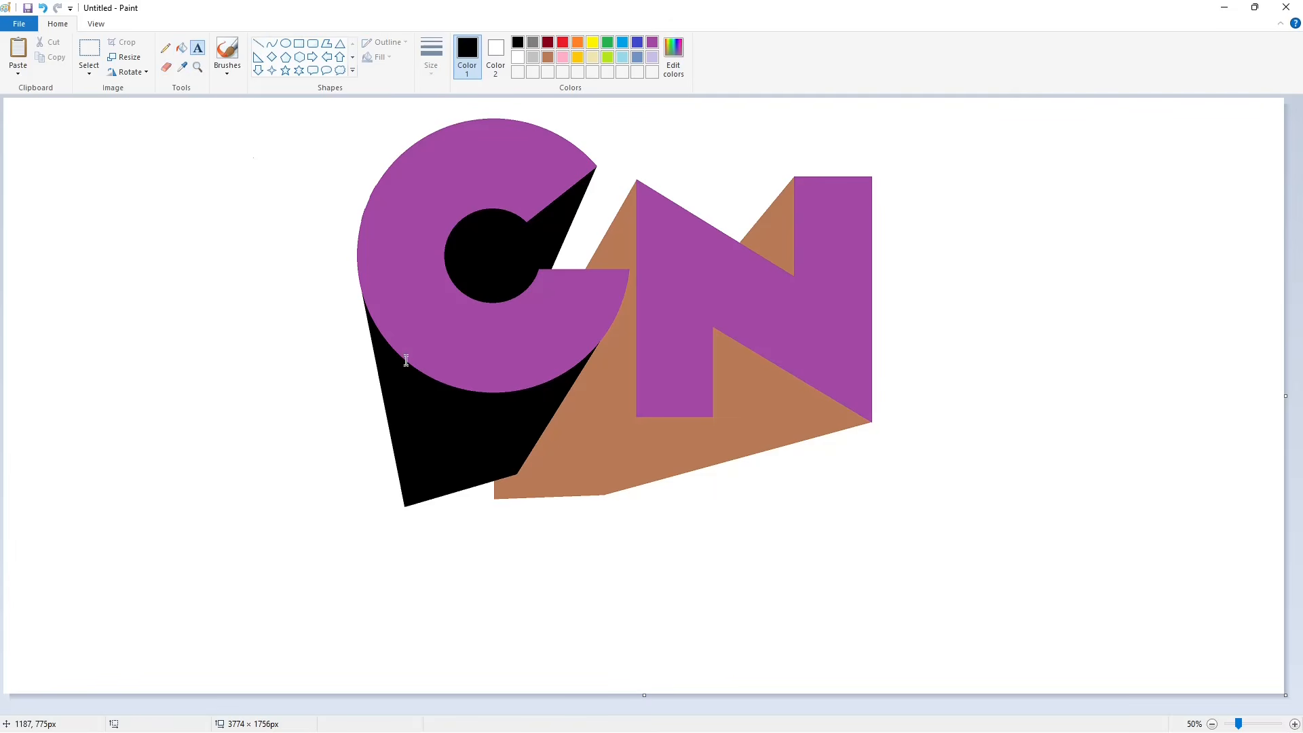
pyautogui.click(355, 391)
pyautogui.click(99, 67)
pyautogui.write('200')
pyautogui.press('Return')
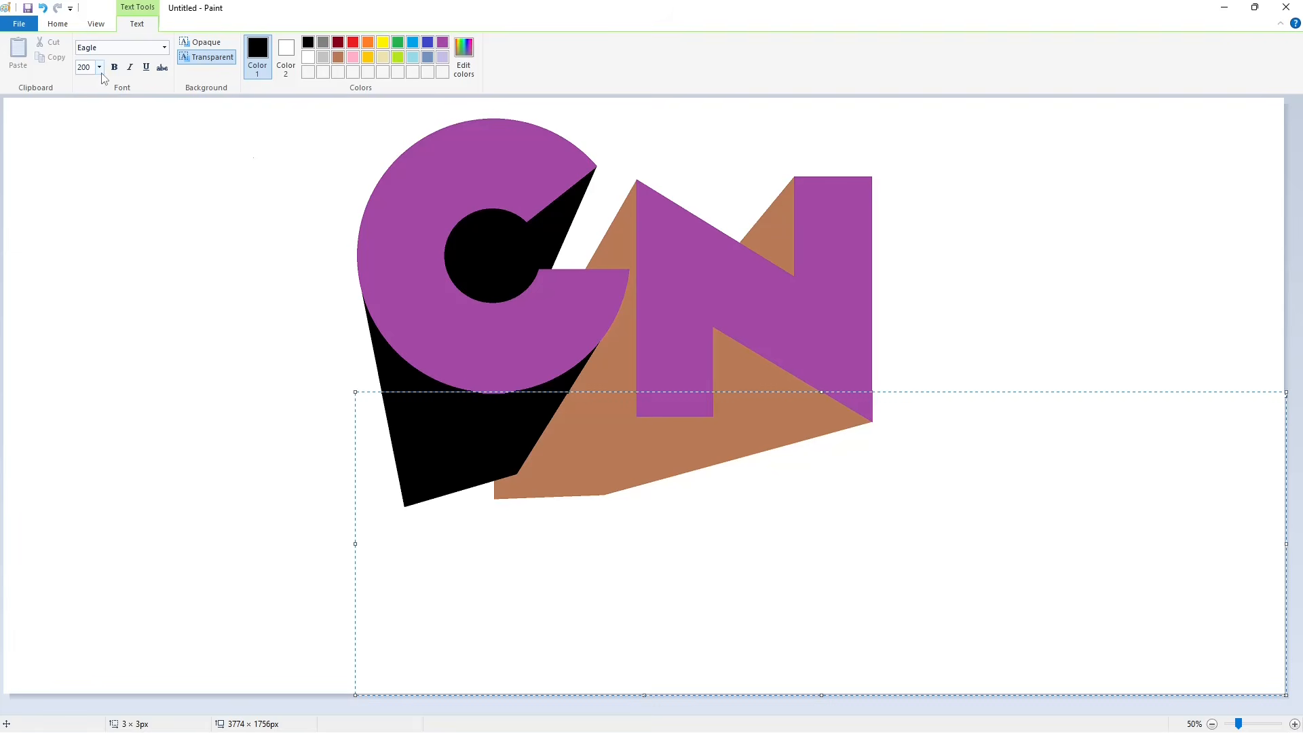
pyautogui.write('C')
pyautogui.moveTo(353, 390); pyautogui.dragTo(340, 529)
pyautogui.write('ARTOON')
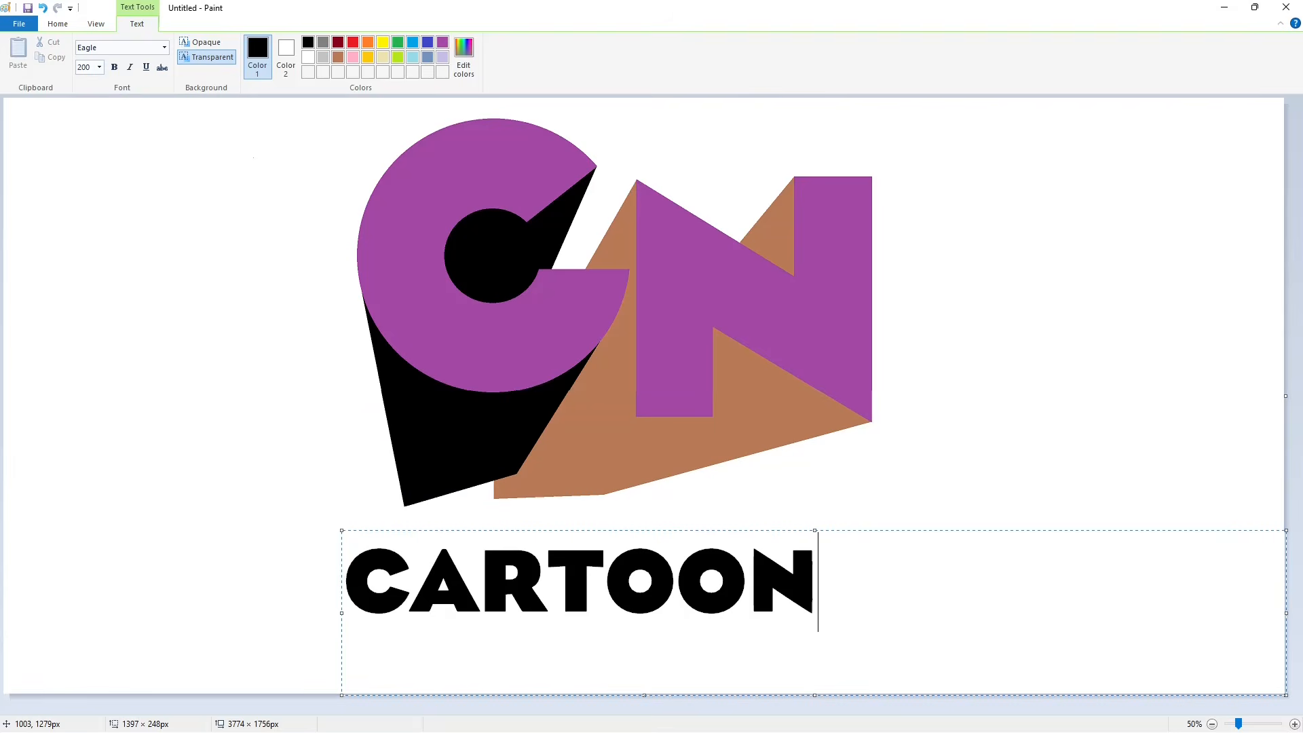
# Reposition the CARTOON text directly beneath the logo with its last letter ending at the N's outer edge, and place it
pyautogui.moveTo(816, 584); pyautogui.dragTo(399, 509)
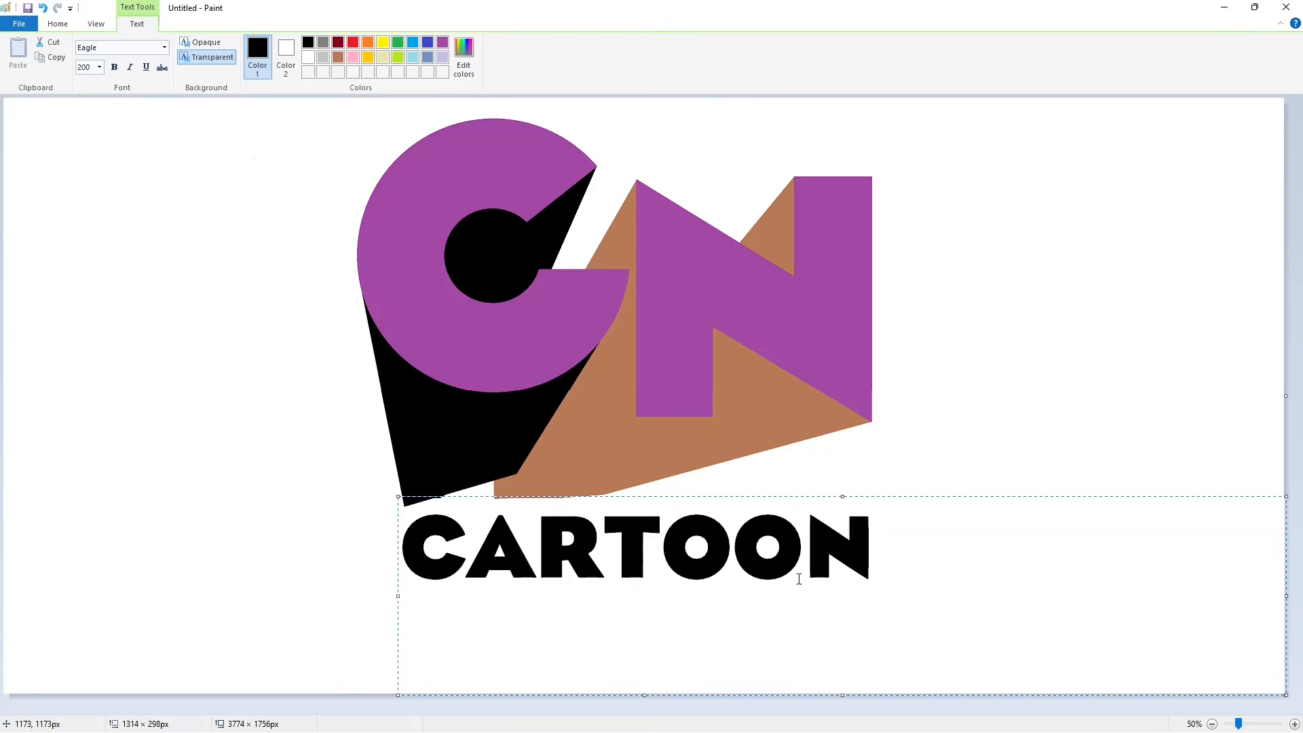
pyautogui.press('BackSpace')
pyautogui.press('BackSpace')
pyautogui.press('BackSpace')
pyautogui.press('BackSpace')
pyautogui.press('BackSpace')
pyautogui.press('BackSpace')
pyautogui.press('BackSpace')
pyautogui.write('CARTOON')
pyautogui.press('BackSpace')
pyautogui.press('BackSpace')
pyautogui.press('BackSpace')
pyautogui.press('BackSpace')
pyautogui.press('BackSpace')
pyautogui.press('BackSpace')
pyautogui.press('BackSpace')
pyautogui.moveTo(398, 497)
pyautogui.mouseDown()
pyautogui.moveTo(344, 446)
pyautogui.moveTo(397, 495)
pyautogui.mouseUp()
pyautogui.write('N')
pyautogui.press('BackSpace')
pyautogui.press('BackSpace')
pyautogui.press('Left')
pyautogui.press('Left')
pyautogui.click(319, 495)
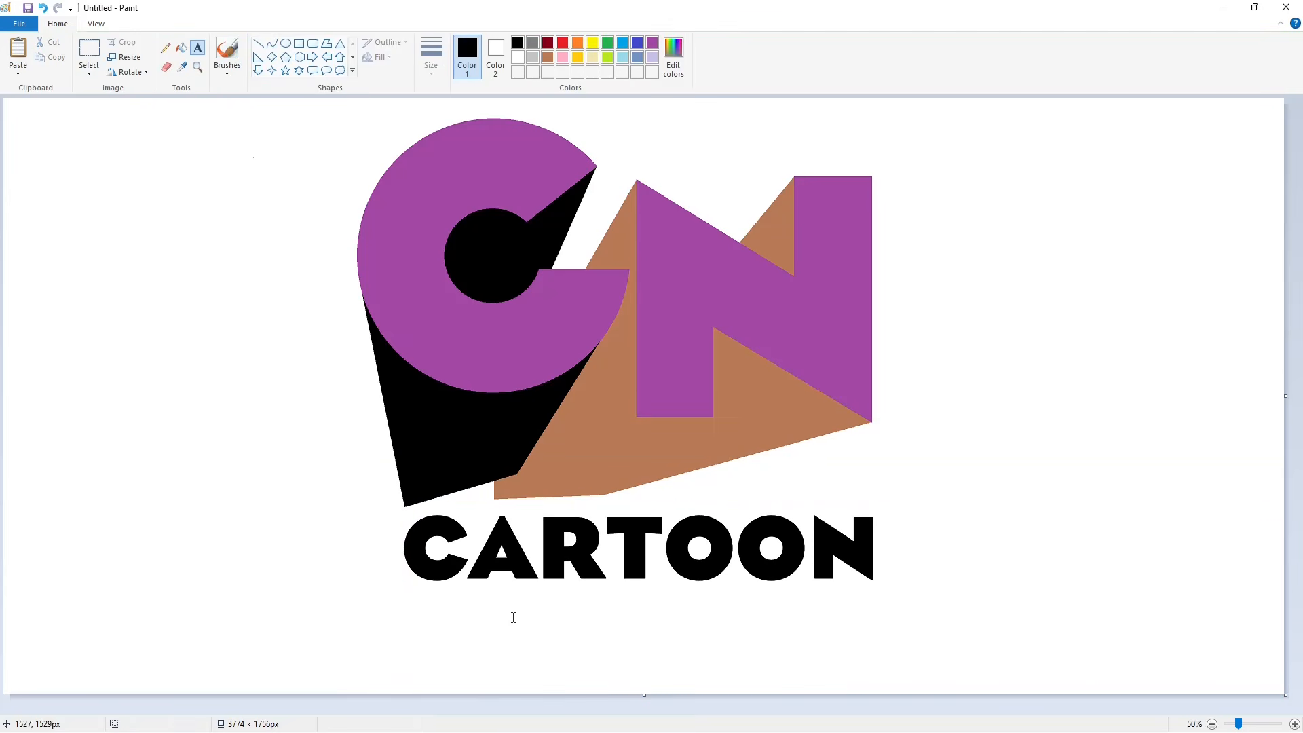
# Add the black text NETWORK at size 200 under the logo
pyautogui.click(411, 638)
pyautogui.write('NETWORK')
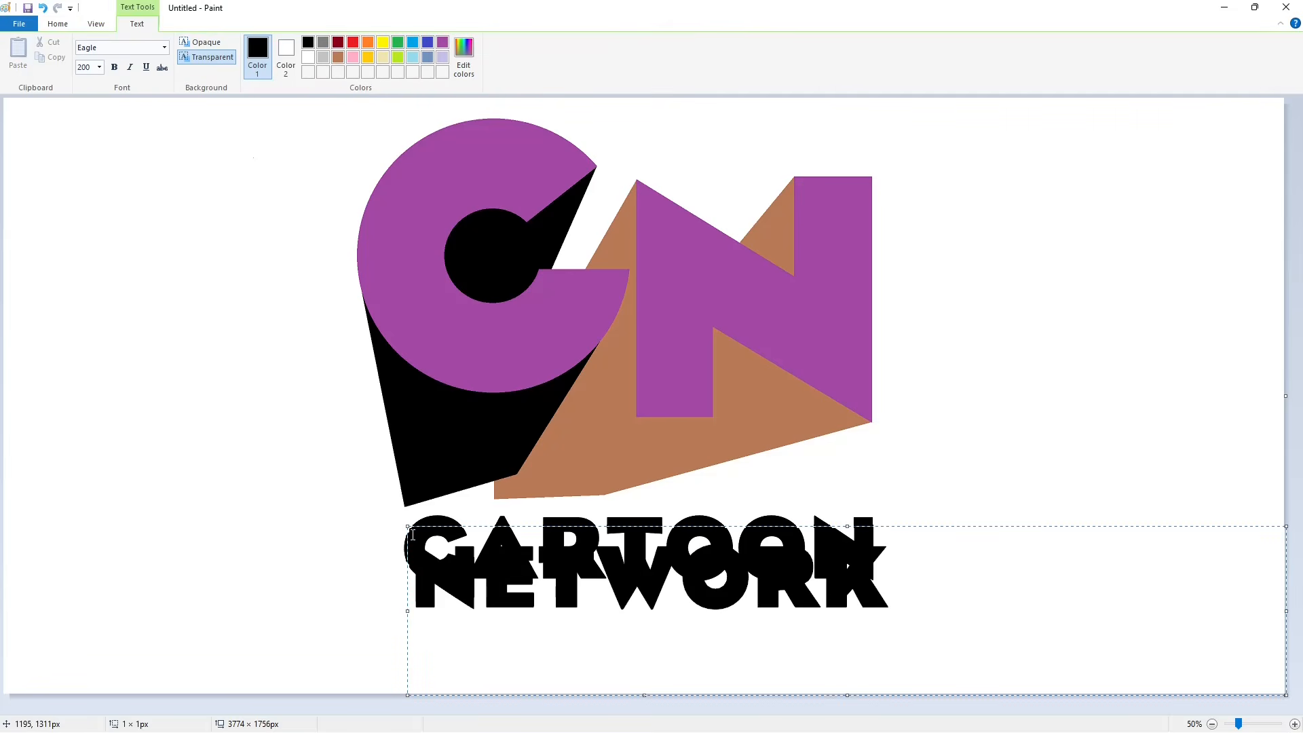
pyautogui.click(193, 331)
# Select the word NETWORK, line it up with CARTOON and move it down until a narrow gap separates the words
pyautogui.moveTo(408, 526); pyautogui.dragTo(978, 690)
pyautogui.click(89, 54)
pyautogui.moveTo(675, 639); pyautogui.dragTo(678, 576)
pyautogui.press('Down')
pyautogui.press('Down')
pyautogui.press('Down')
pyautogui.press('Down')
pyautogui.press('Down')
pyautogui.press('Down')
pyautogui.press('Down')
pyautogui.press('Down')
pyautogui.press('Down')
pyautogui.press('Down')
pyautogui.press('Down')
pyautogui.press('Down')
pyautogui.press('Down')
pyautogui.press('Down')
pyautogui.press('Down')
pyautogui.press('Down')
pyautogui.press('Down')
pyautogui.press('Down')
pyautogui.press('Down')
pyautogui.press('Down')
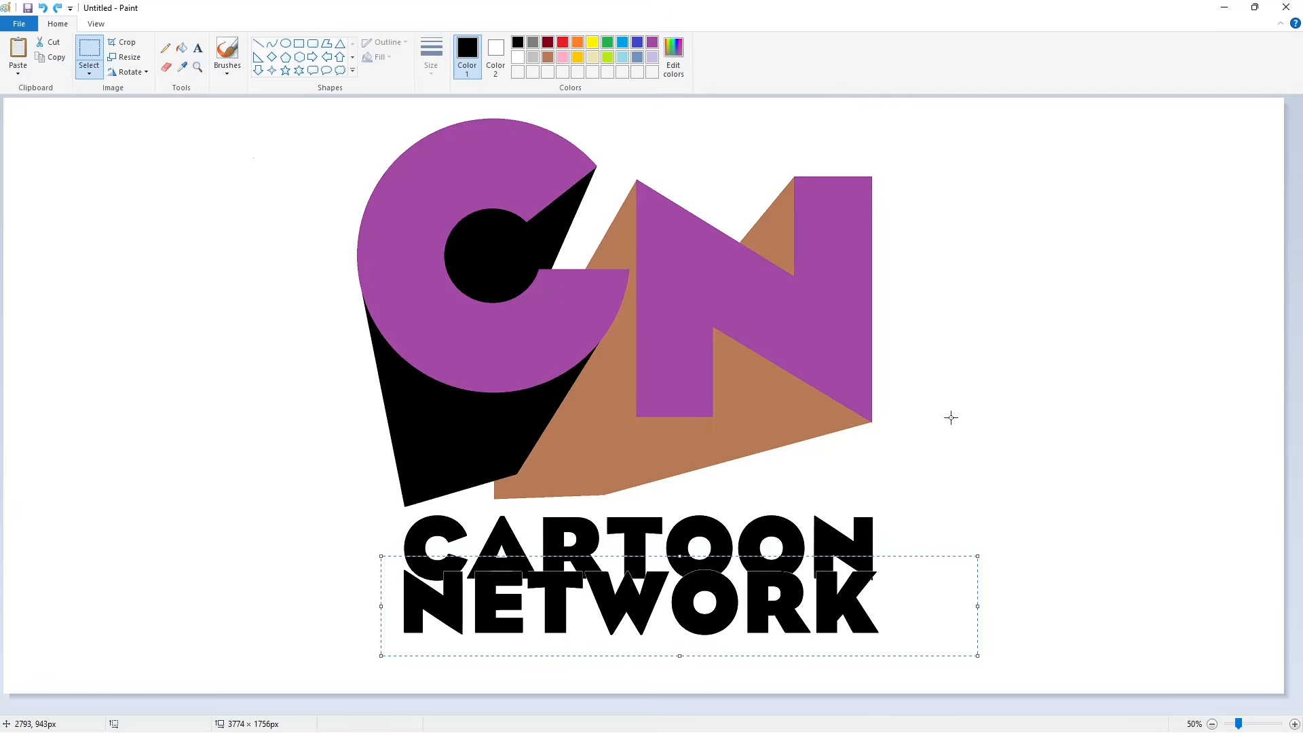
pyautogui.press('Down')
pyautogui.press('Down')
pyautogui.press('Down')
pyautogui.press('Down')
pyautogui.press('Down')
pyautogui.press('Down')
pyautogui.press('Down')
pyautogui.press('Down')
pyautogui.press('Down')
pyautogui.press('Down')
pyautogui.press('Down')
pyautogui.press('Down')
pyautogui.press('Down')
pyautogui.press('Down')
pyautogui.press('Down')
pyautogui.press('Down')
pyautogui.press('Down')
pyautogui.press('Down')
pyautogui.press('Down')
pyautogui.press('Down')
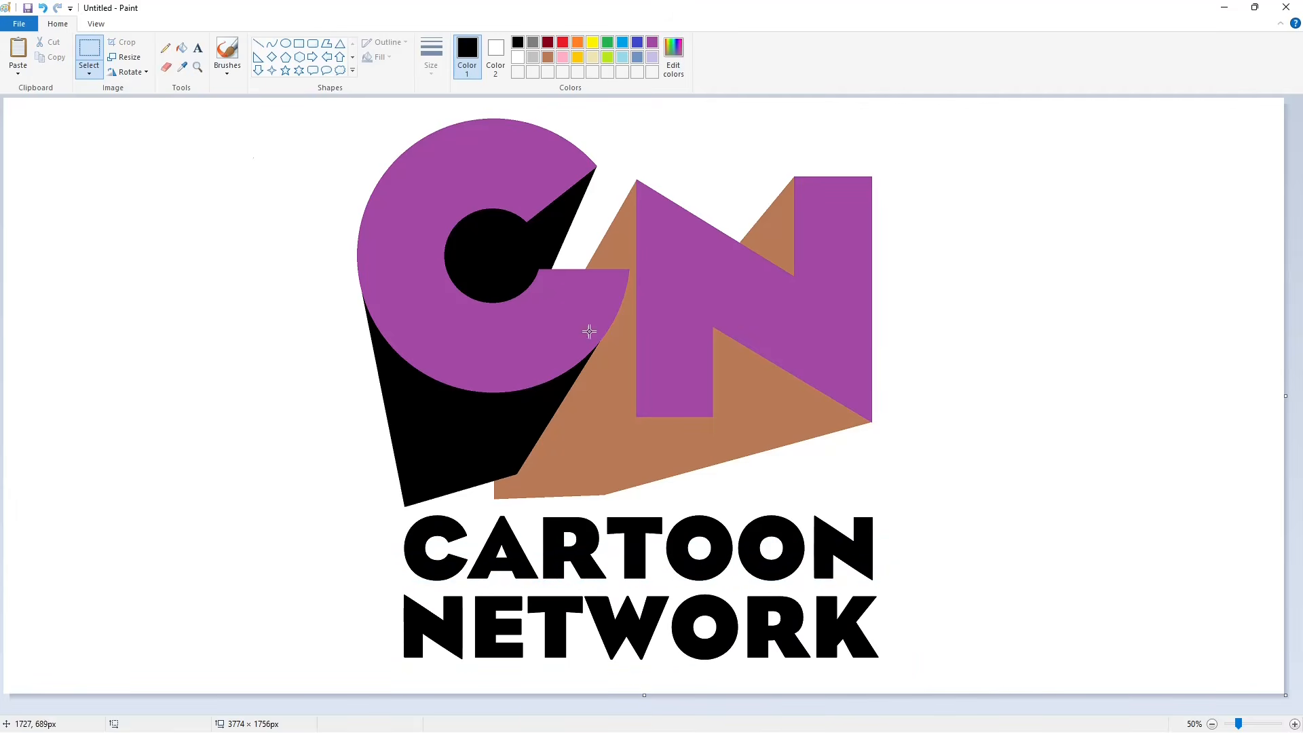
# Mix a custom lime green with hue 57 and saturation 210, darken it slightly, and fill the C's face with it
pyautogui.click(608, 57)
pyautogui.click(181, 48)
pyautogui.click(674, 57)
pyautogui.moveTo(690, 315); pyautogui.dragTo(684, 295)
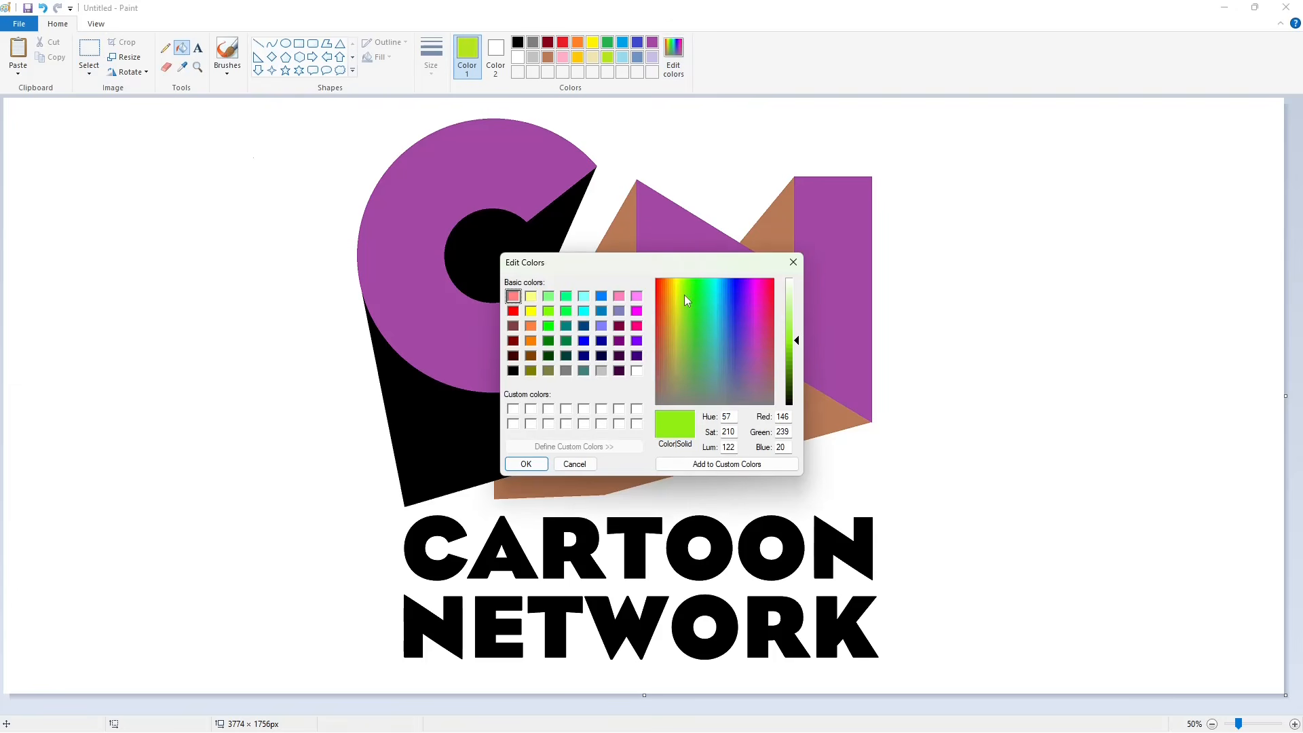
pyautogui.click(789, 349)
pyautogui.click(526, 463)
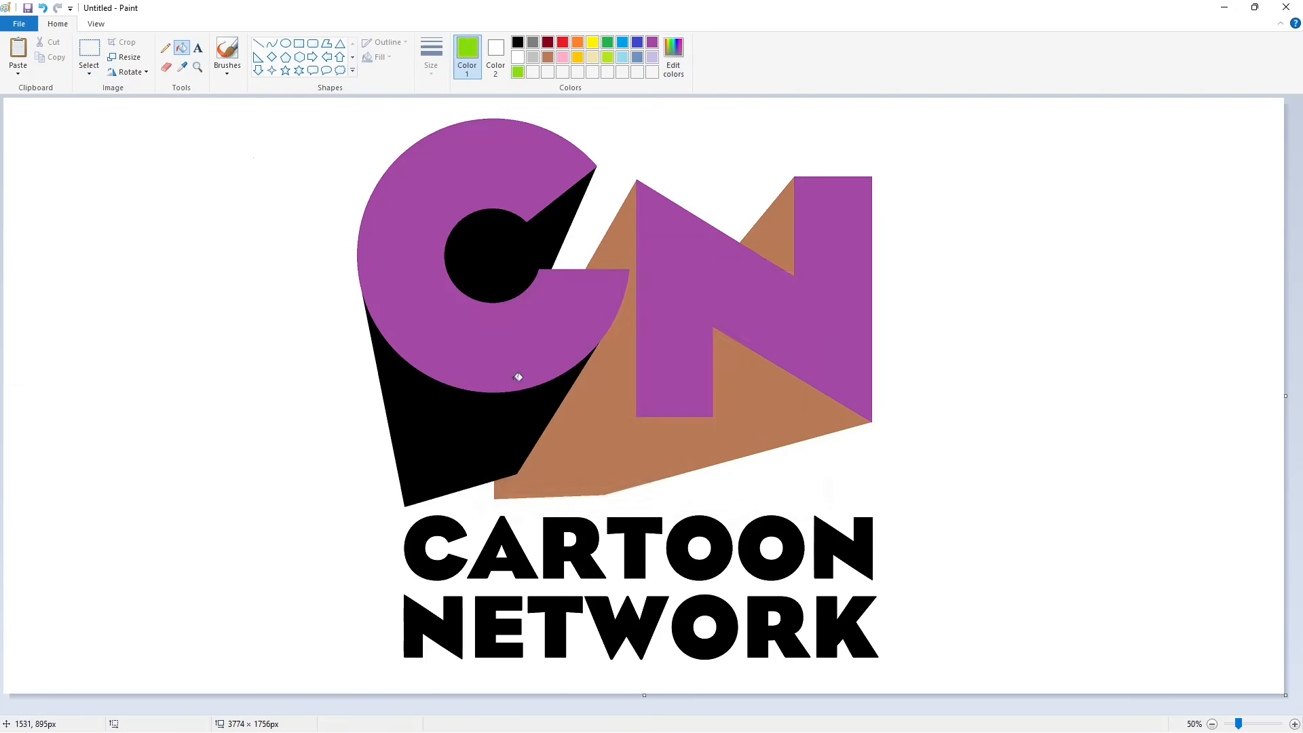
pyautogui.click(461, 180)
pyautogui.click(617, 415)
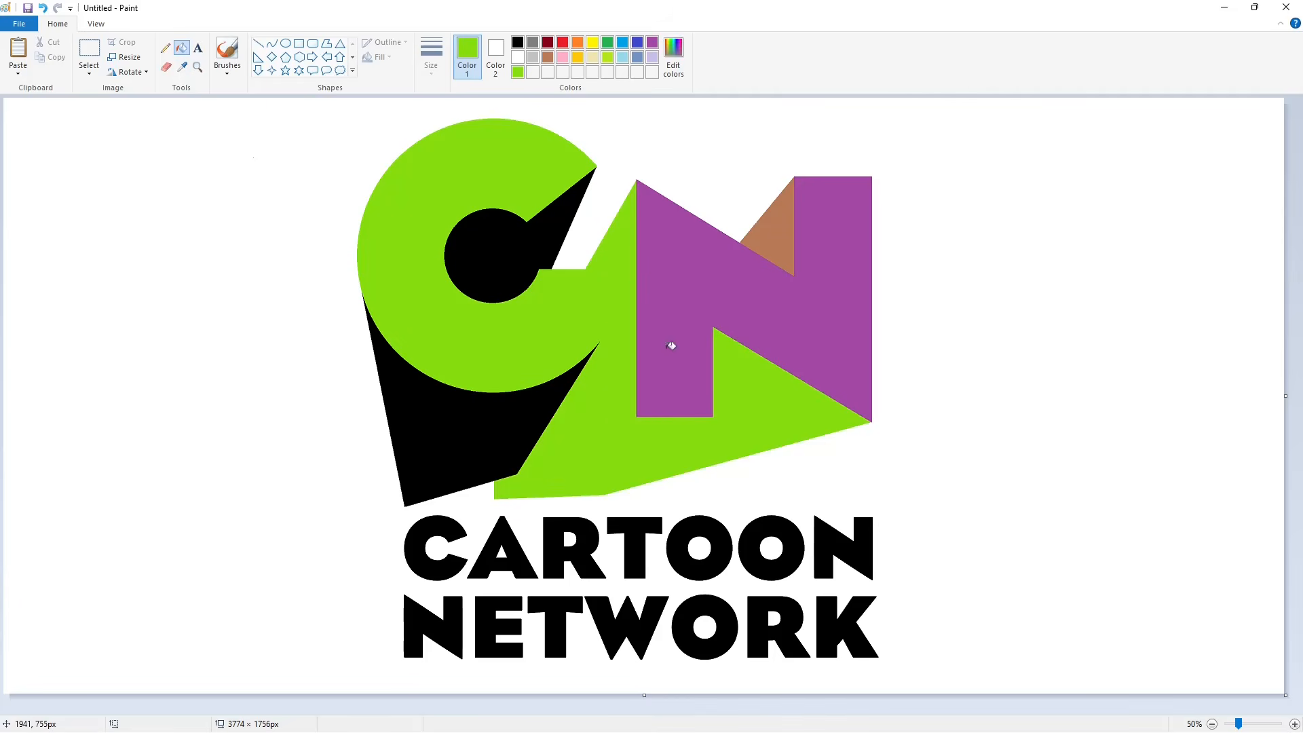
pyautogui.click(775, 229)
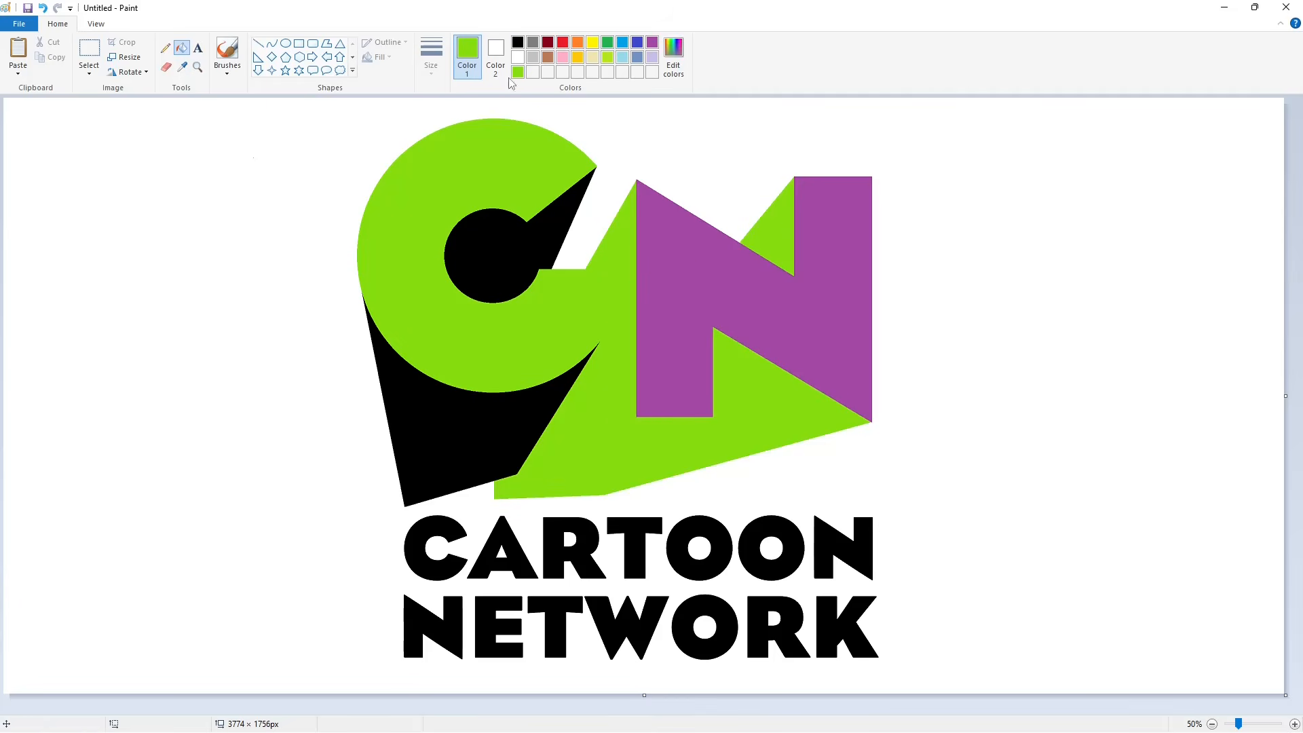
pyautogui.click(518, 42)
pyautogui.click(699, 271)
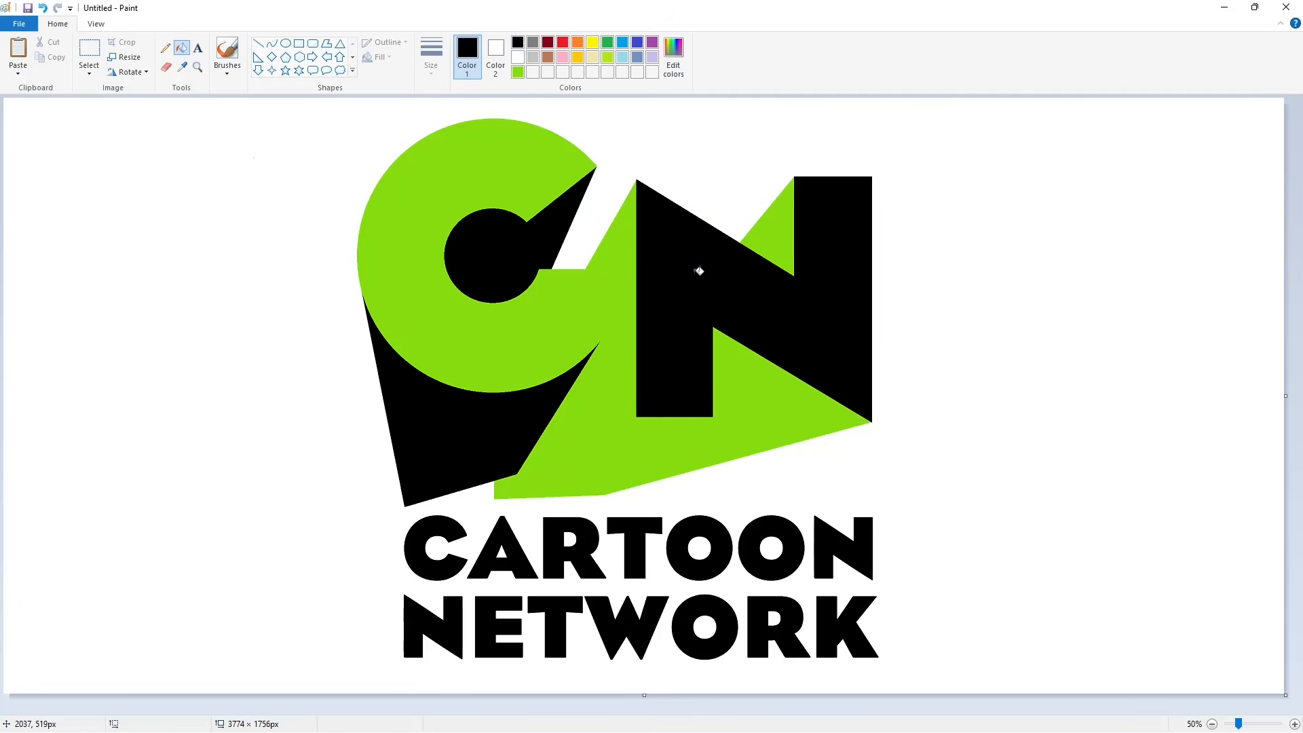
pyautogui.click(517, 57)
pyautogui.click(670, 275)
pyautogui.click(508, 167)
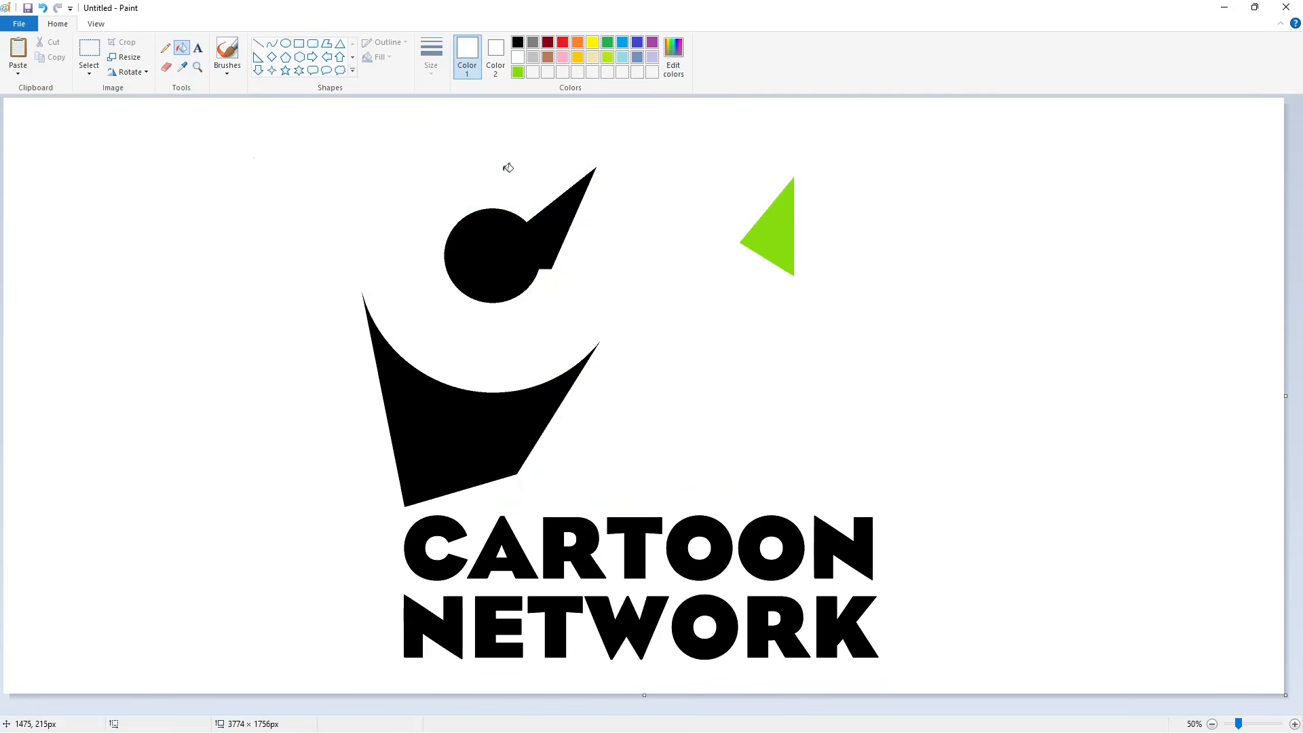
pyautogui.hotkey('ctrl', 'z')
pyautogui.hotkey('ctrl', 'z')
pyautogui.hotkey('ctrl', 'z')
pyautogui.hotkey('ctrl', 'z')
pyautogui.hotkey('ctrl', 'z')
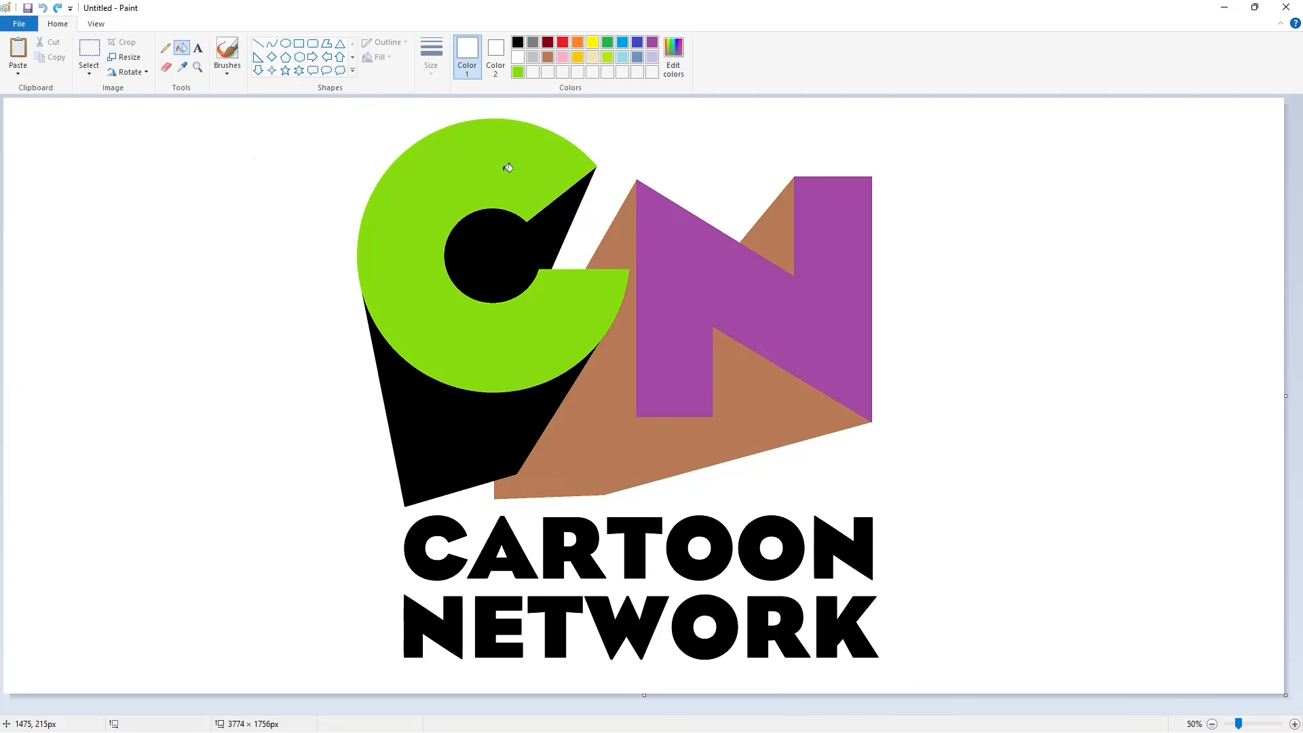
pyautogui.click(508, 168)
pyautogui.hotkey('ctrl', 'z')
# Fill the N's brown shadow areas with the custom lime green and the N's face with black
pyautogui.click(518, 71)
pyautogui.click(620, 228)
pyautogui.click(782, 227)
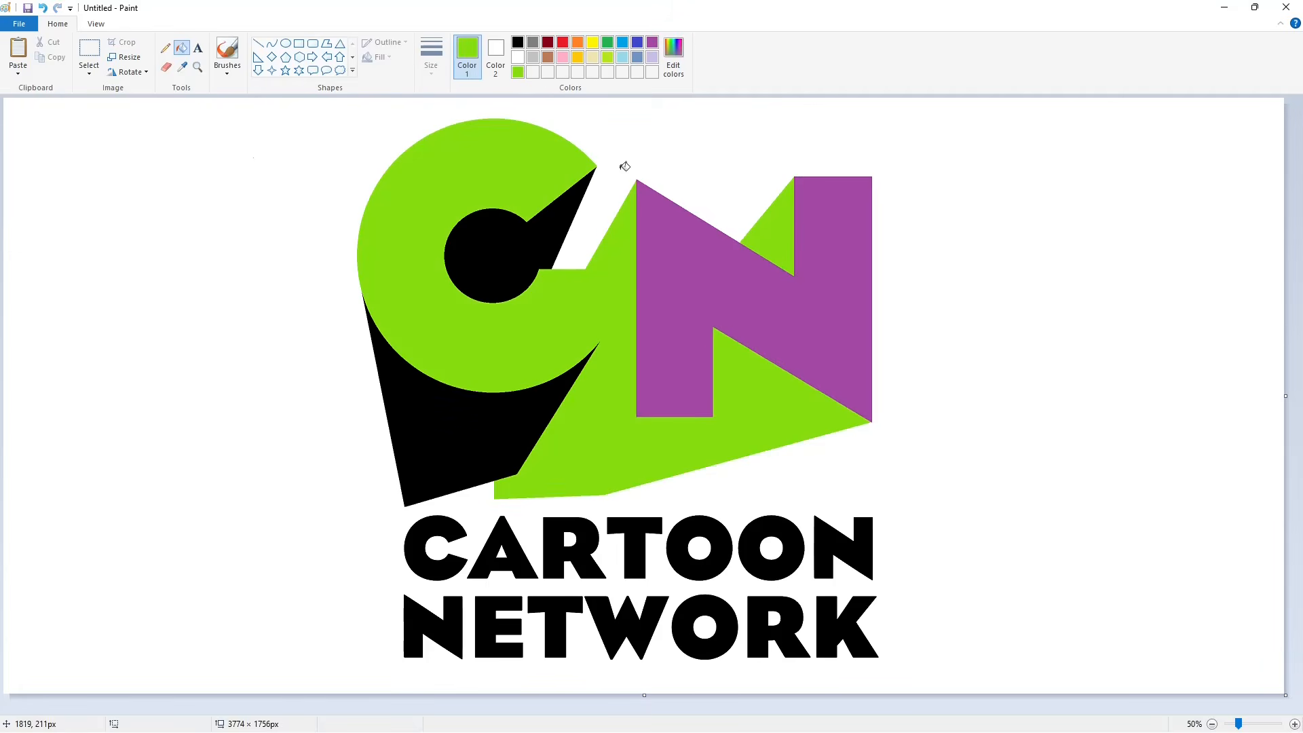
pyautogui.click(520, 45)
pyautogui.click(678, 282)
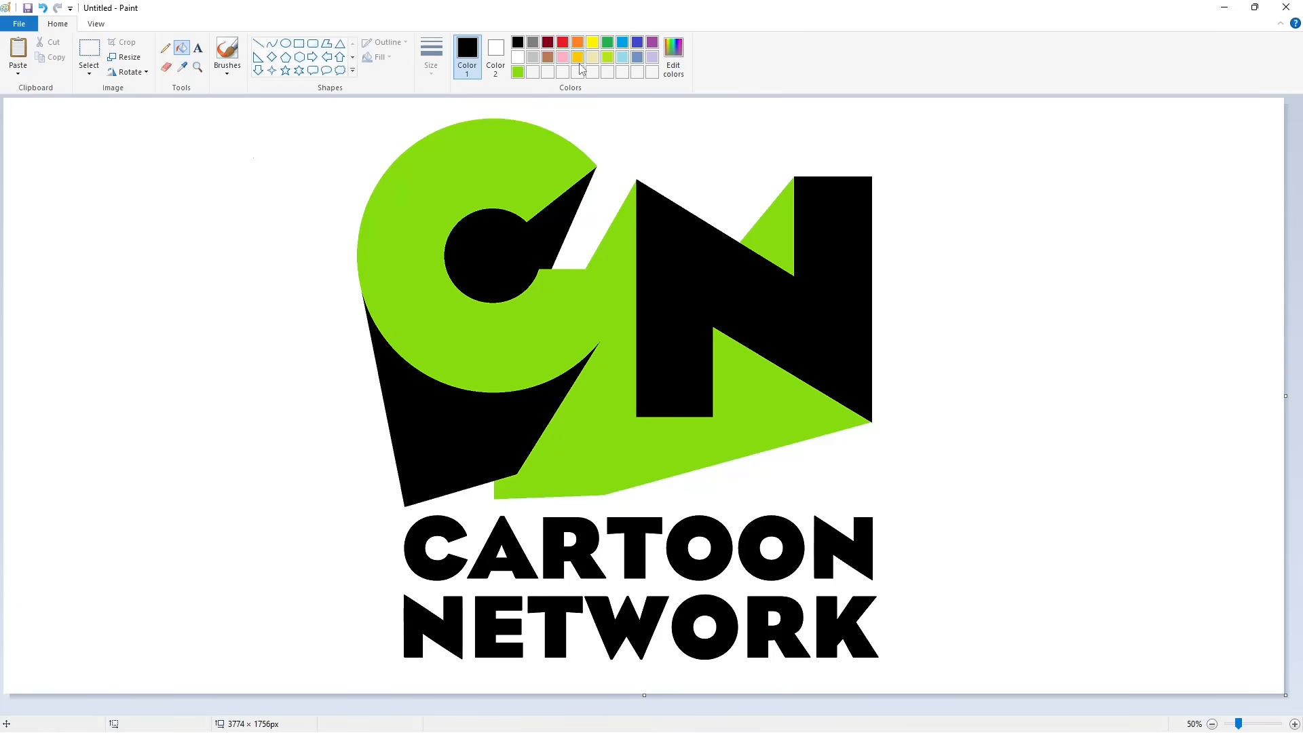
# Fill the enclosed holes of the letters in CARTOON and NETWORK with the custom lime green
pyautogui.click(519, 72)
pyautogui.click(568, 540)
pyautogui.click(698, 547)
pyautogui.click(772, 547)
pyautogui.click(707, 626)
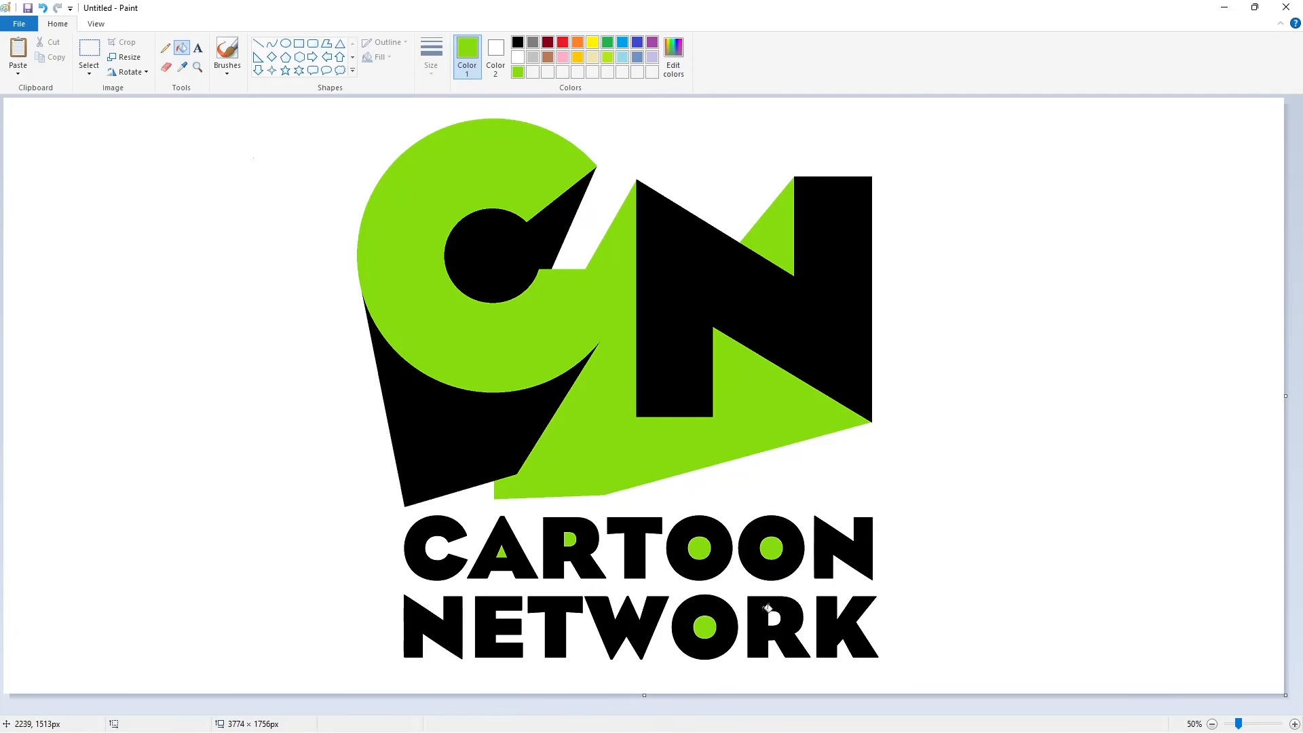